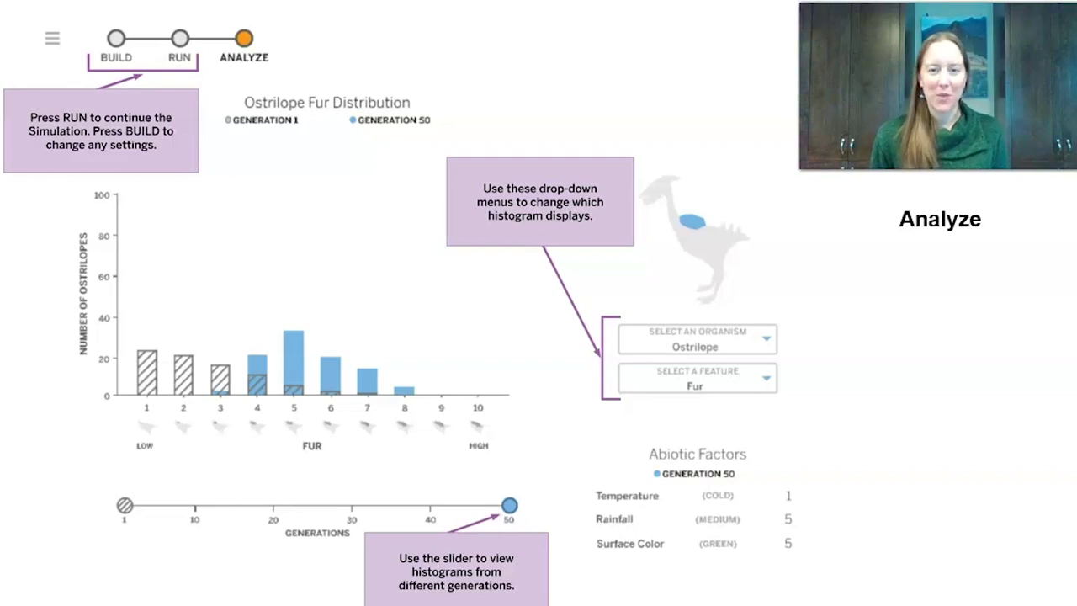
Leave the tutorial slides and launch the live island simulation
left_click(138, 49)
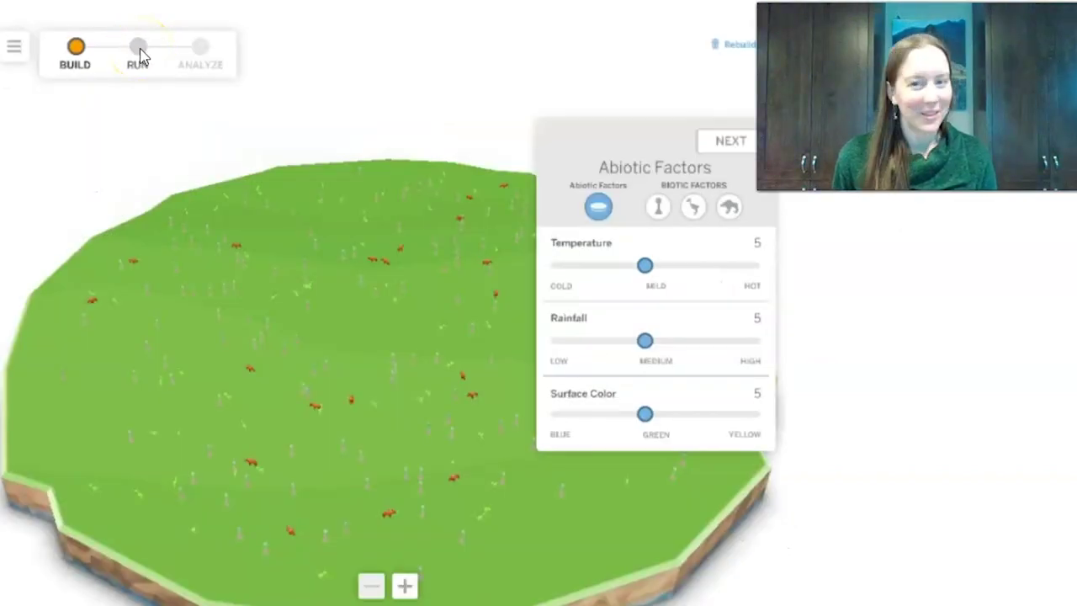
Zoom in and tilt the island to watch about 5 generations, then return to Build
left_click(435, 478)
left_click(408, 585)
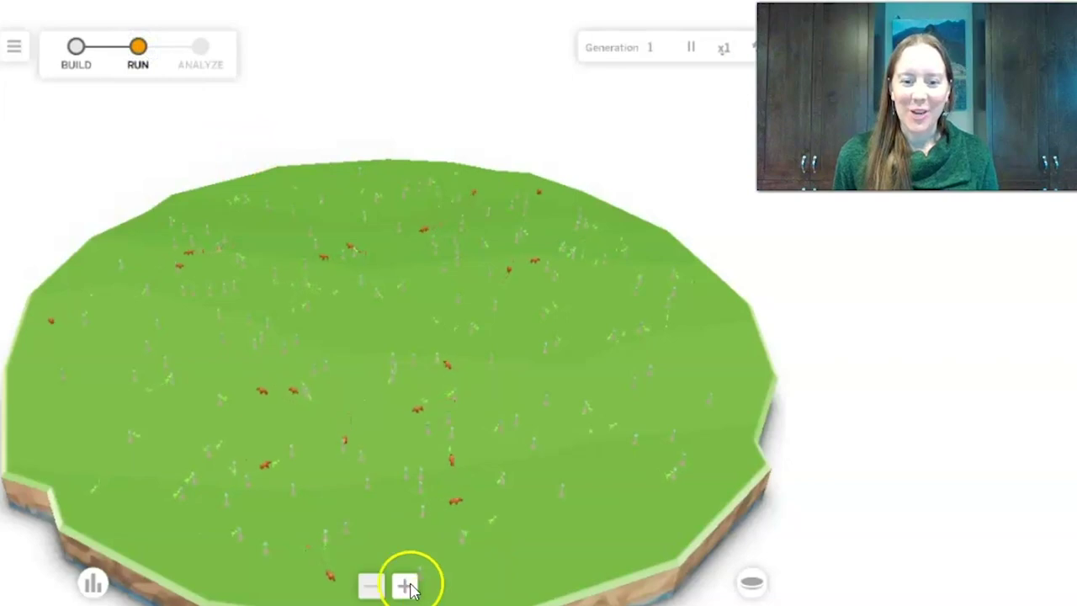
left_click(408, 585)
left_click(408, 585)
left_click_drag(337, 579, 199, 458)
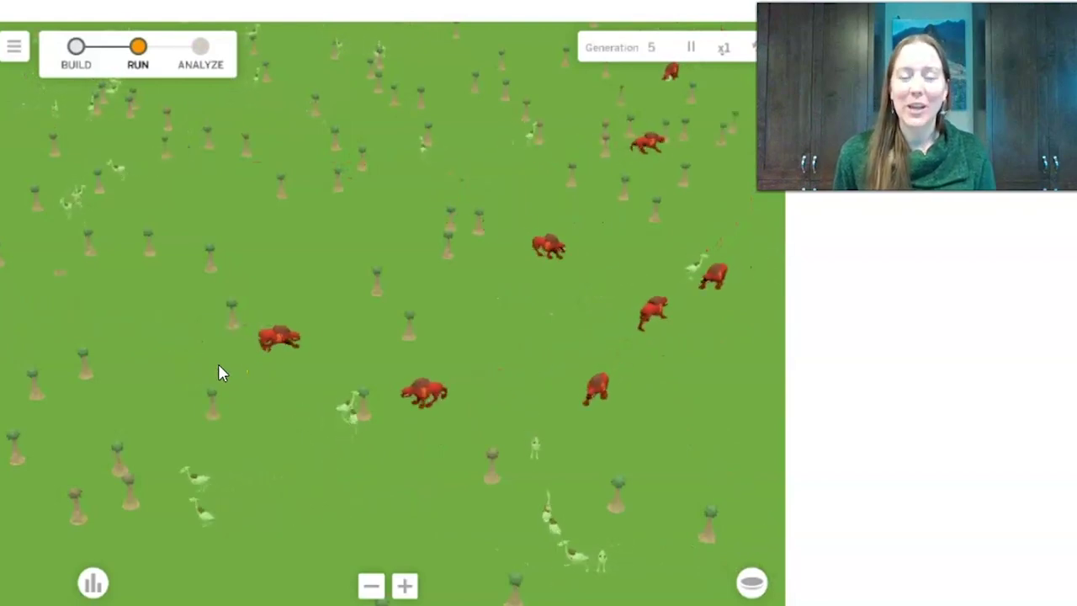
left_click(192, 411)
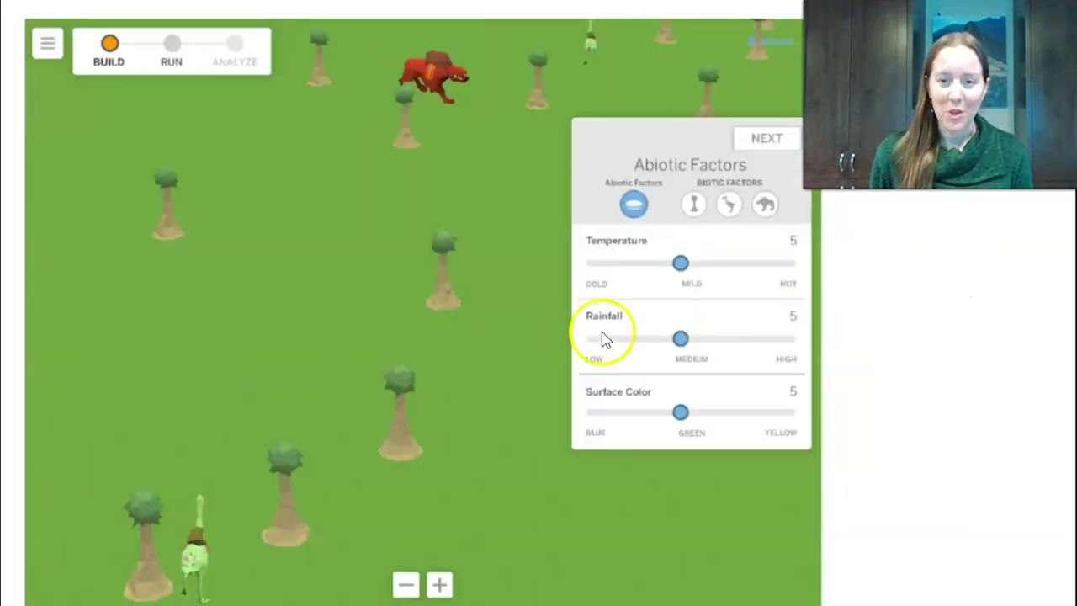
Exclude both Ostrilopes and Carnithons from the ecosystem
left_click(728, 204)
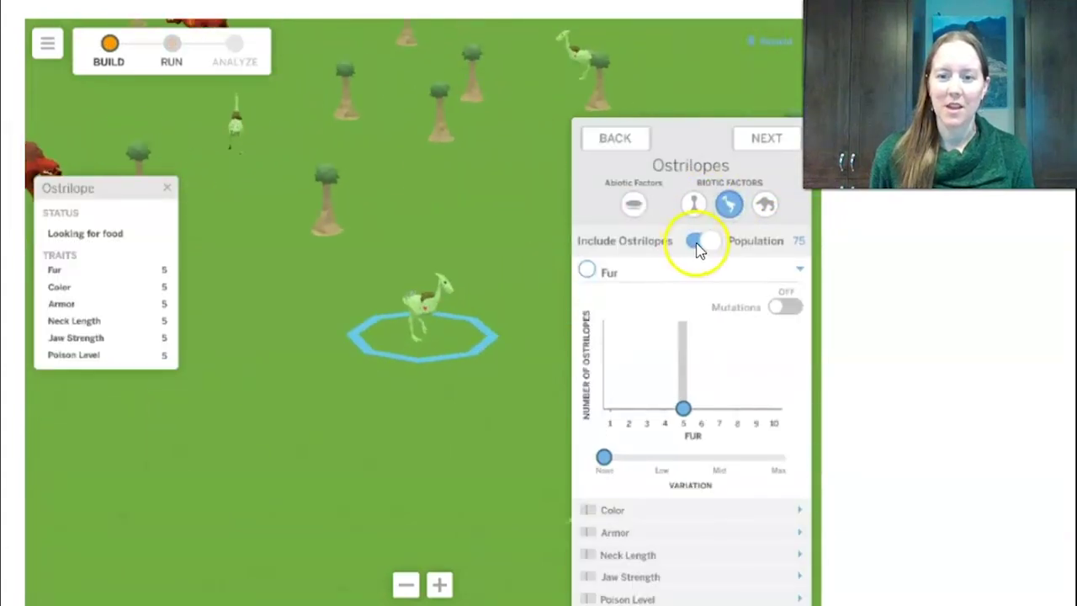
left_click(698, 243)
left_click(763, 206)
left_click(696, 241)
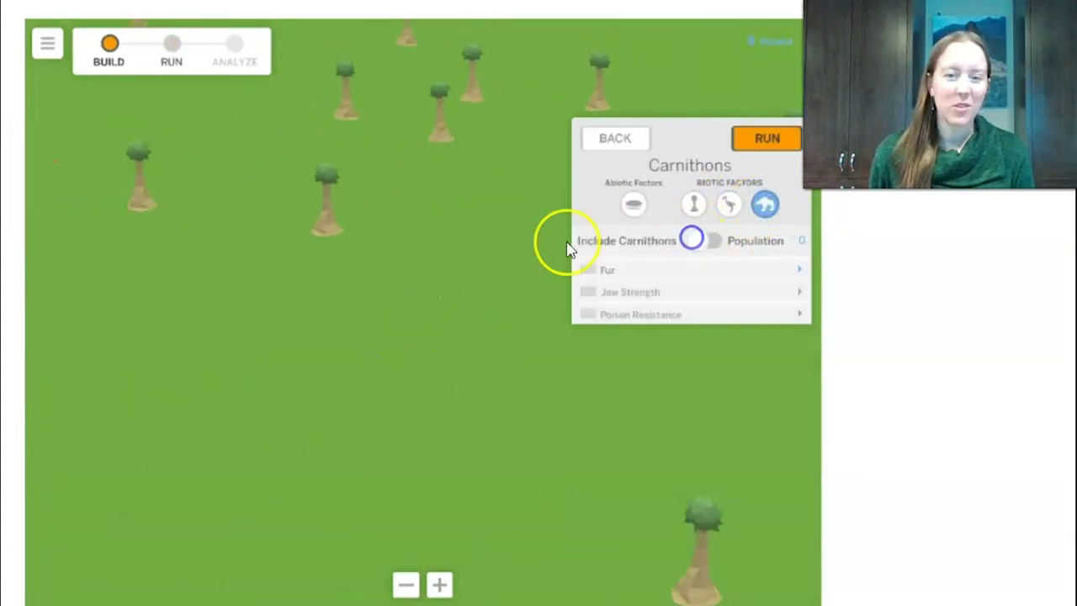
left_click(451, 419)
mouse_move(451, 419)
left_mouse_down()
mouse_move(421, 359)
mouse_move(445, 409)
left_mouse_up()
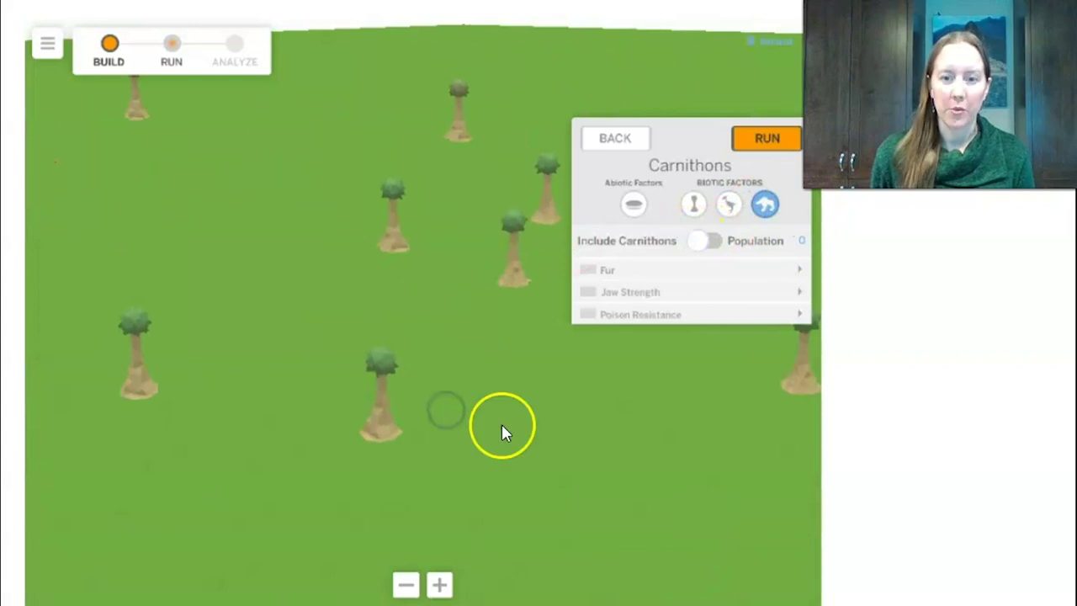
Raise Thornpalm thorn size variation step by step from None to Max
left_click(696, 205)
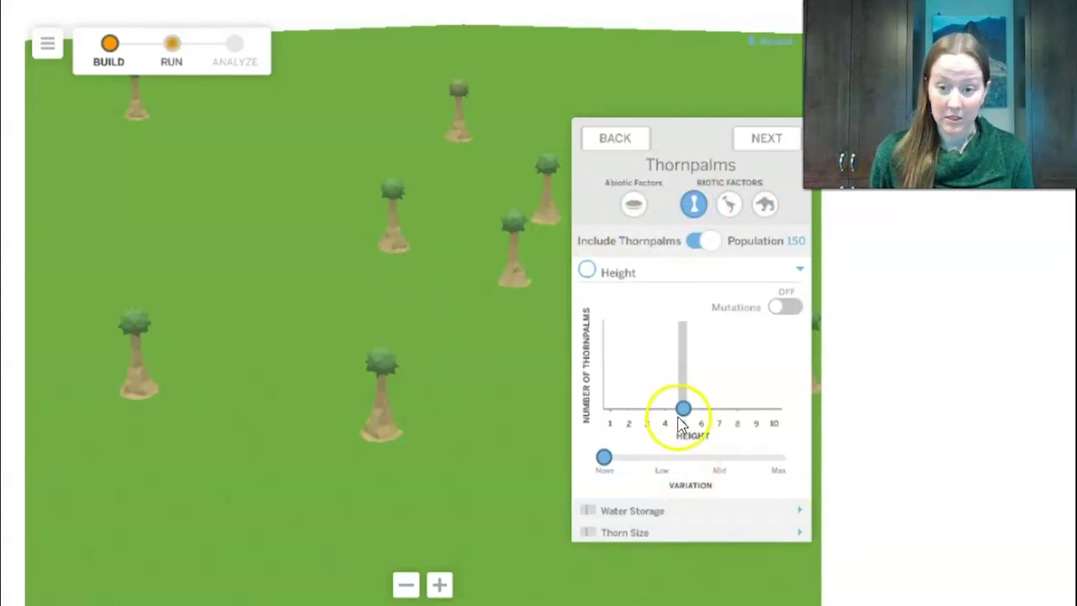
left_click(623, 533)
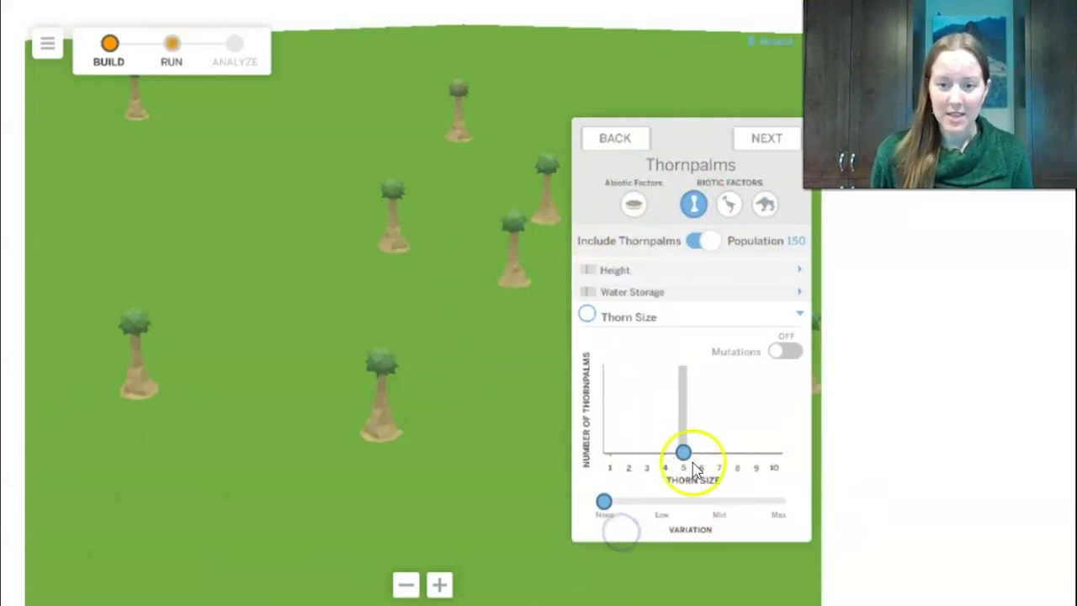
left_click_drag(471, 339, 394, 335)
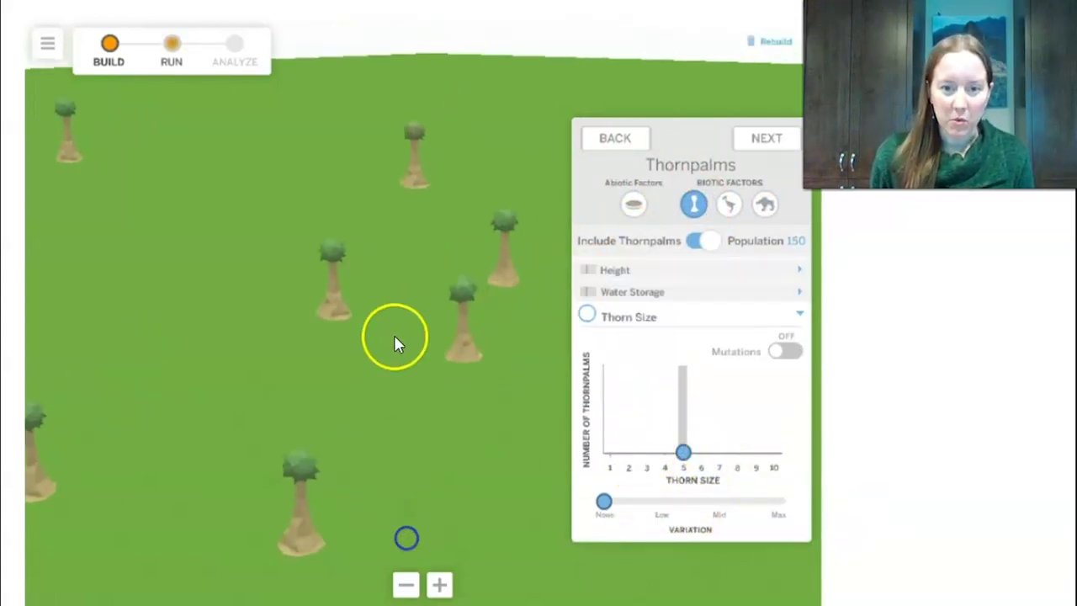
left_click(457, 304)
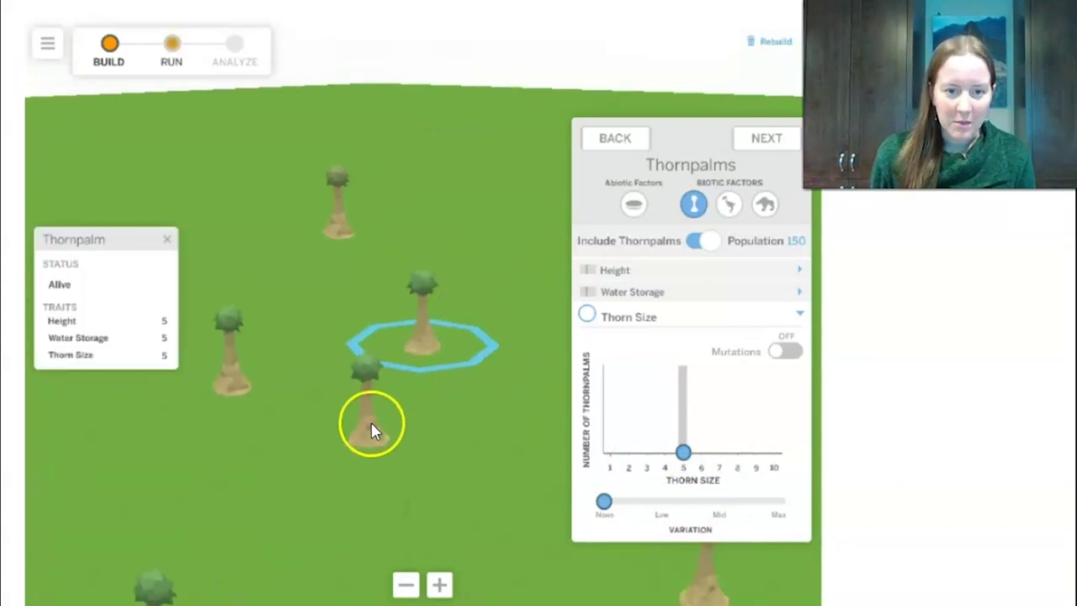
left_click_drag(291, 291, 343, 446)
left_click_drag(127, 524, 345, 526)
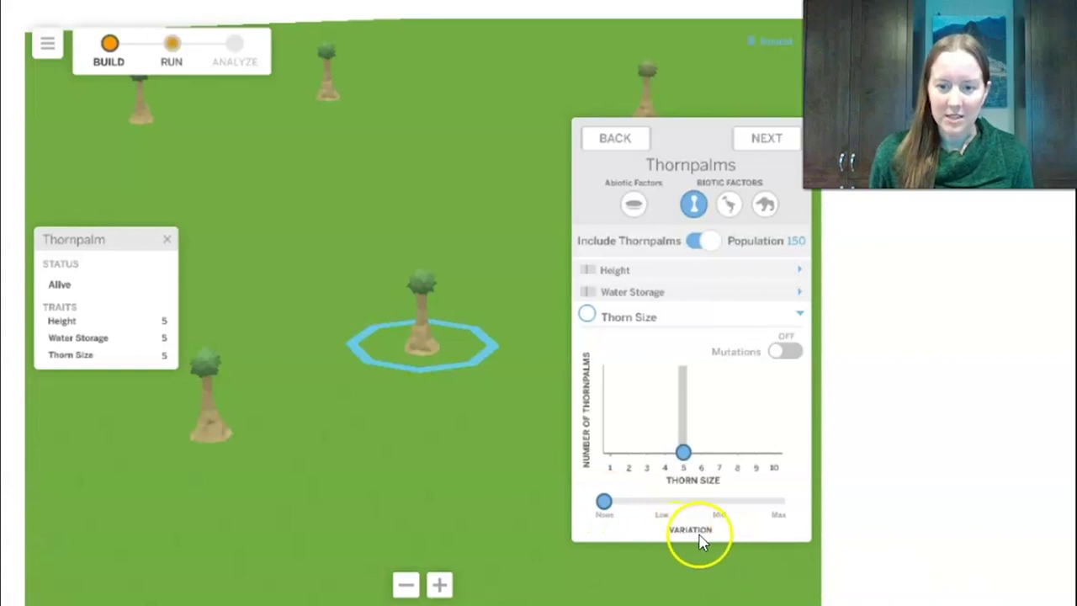
left_click_drag(604, 501, 663, 502)
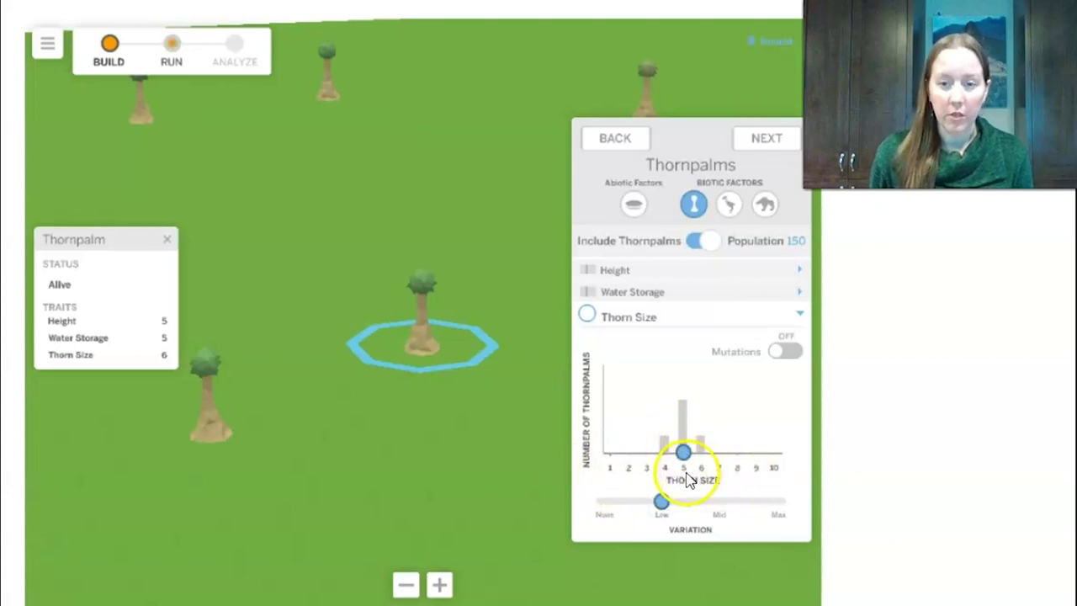
left_click_drag(664, 502, 717, 502)
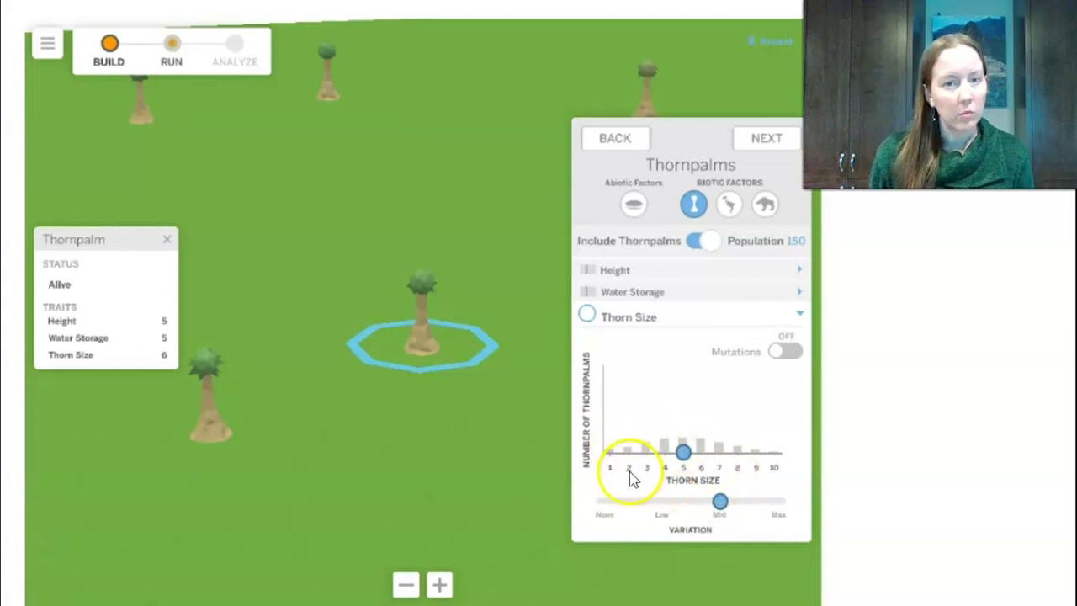
left_click_drag(720, 502, 779, 502)
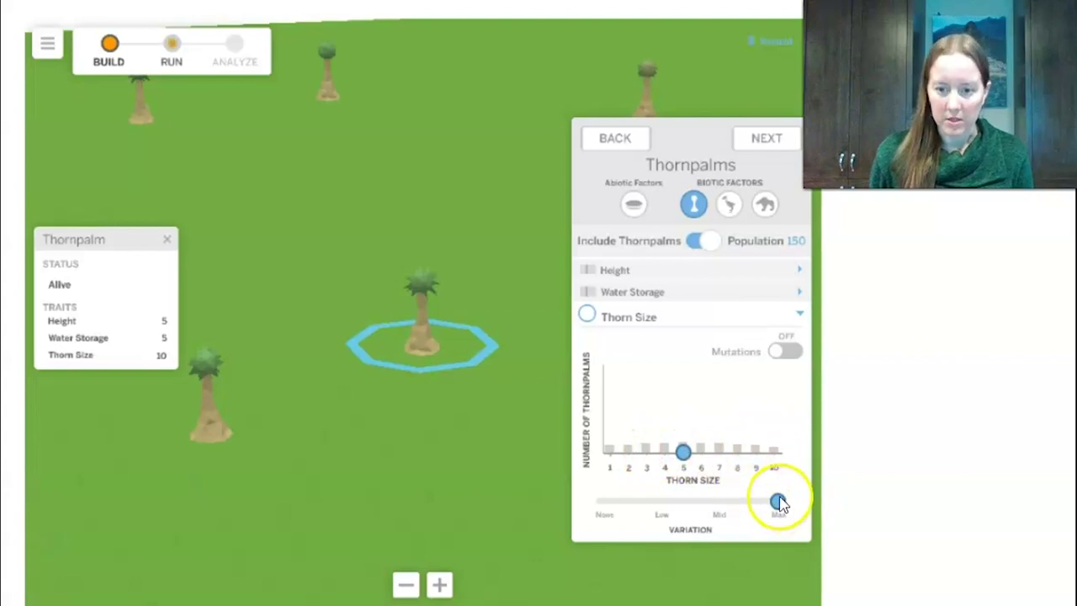
Zoom in and inspect several Thornpalms, confirming differing thorn sizes such as 10 and 4
left_click(439, 584)
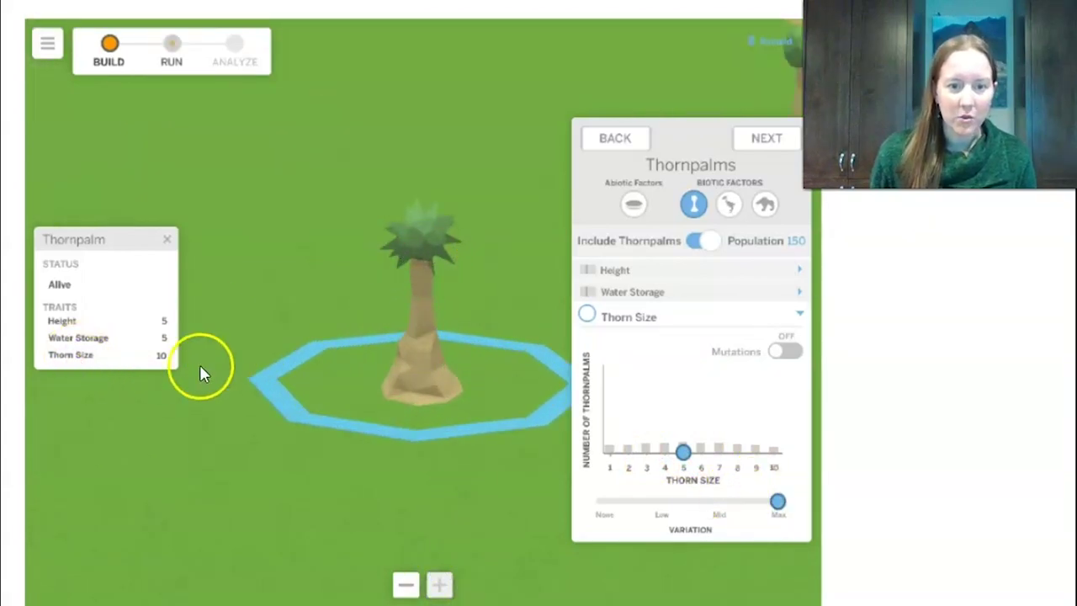
left_click(435, 257)
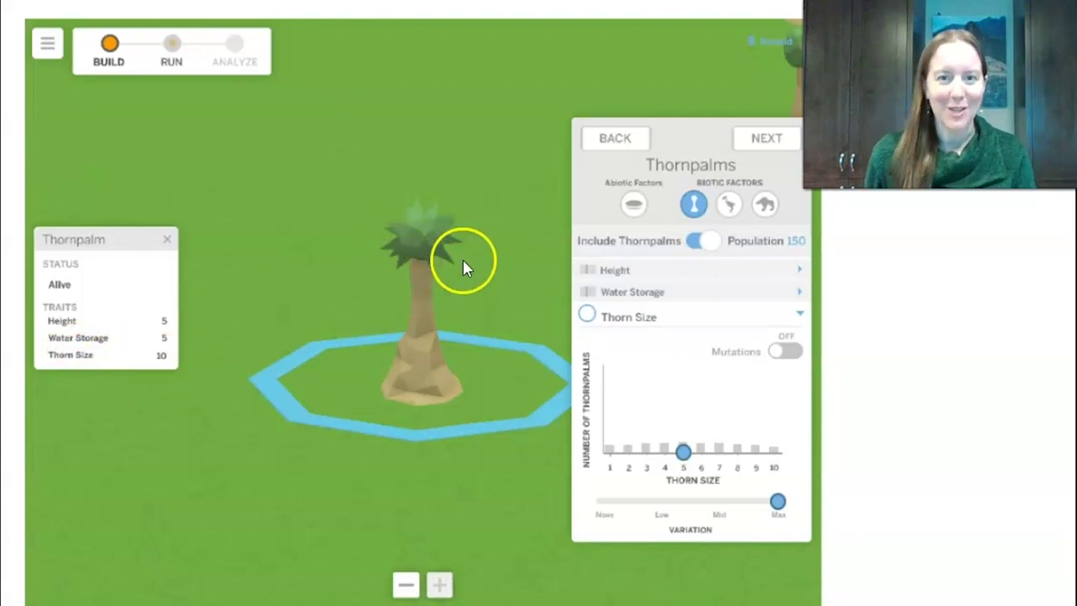
left_click_drag(358, 385, 313, 337)
left_click(313, 337)
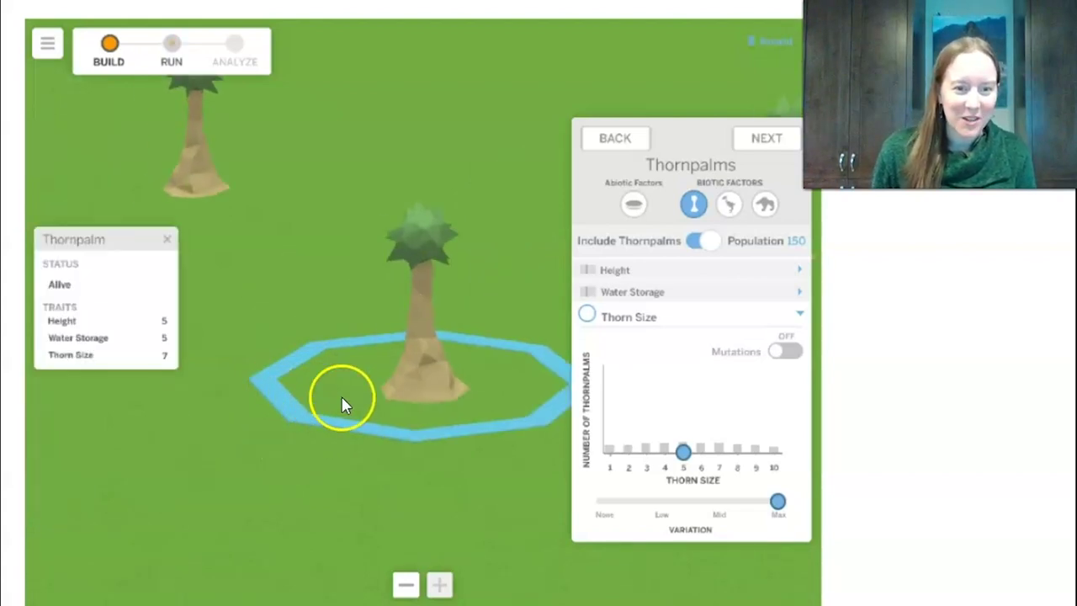
left_click_drag(197, 183, 306, 116)
left_click(326, 42)
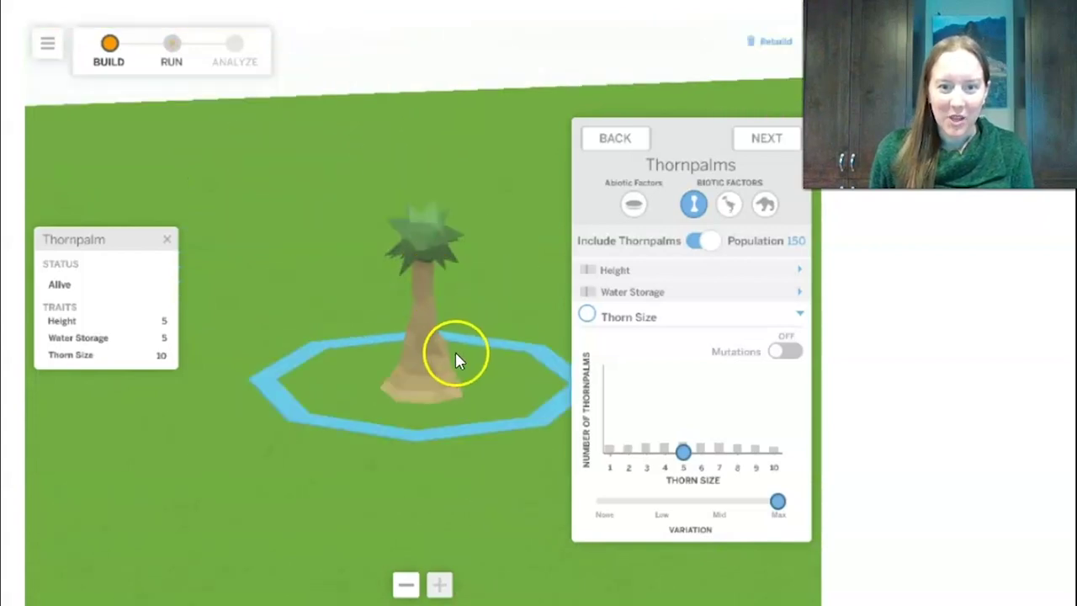
left_click_drag(463, 383, 395, 316)
left_click(389, 307)
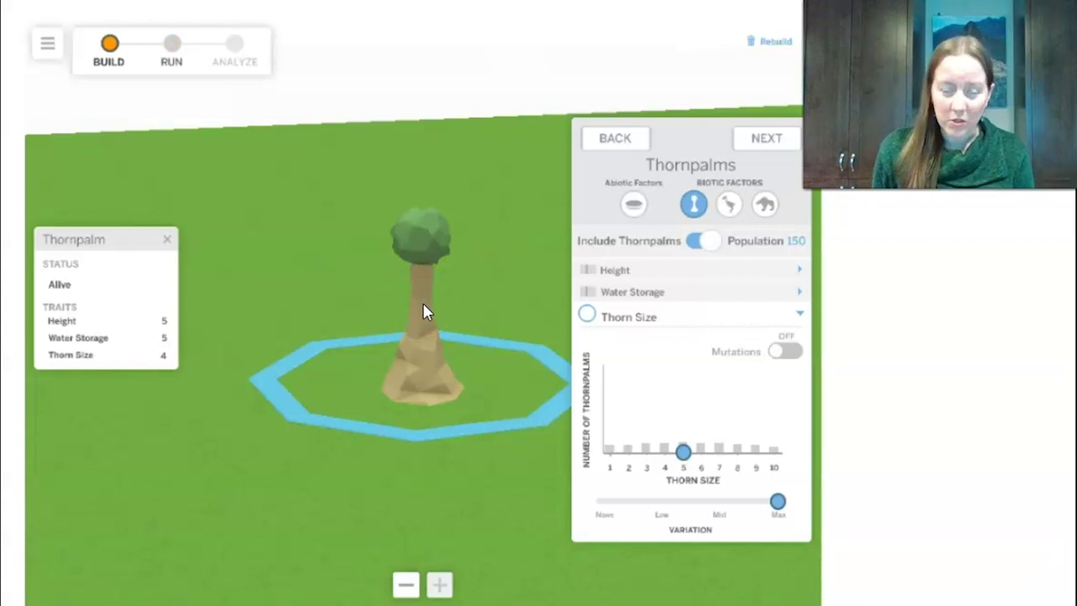
left_click(426, 337)
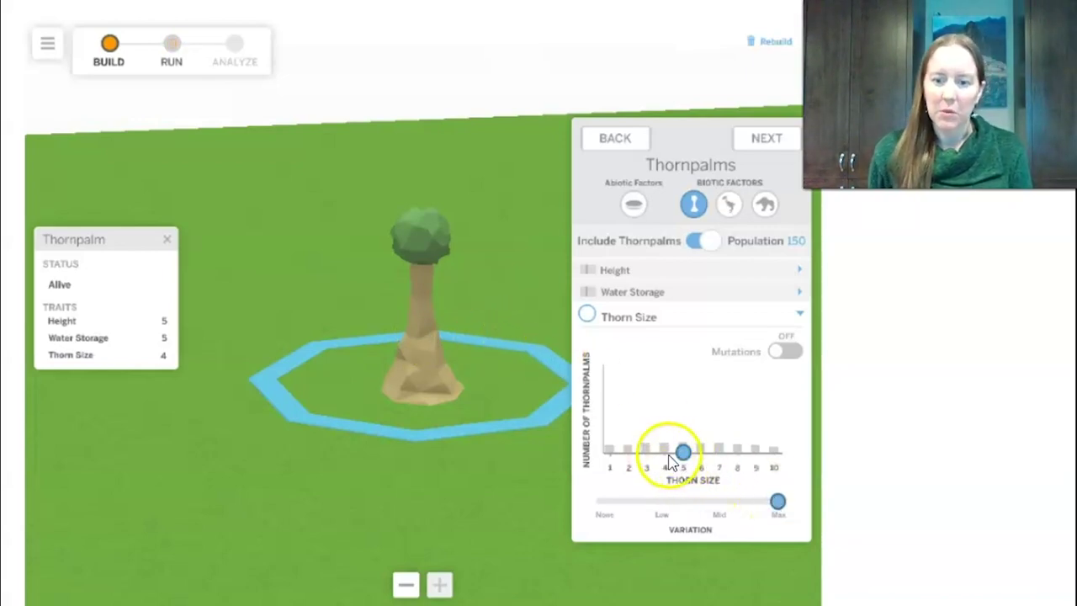
Give Thornpalm height Mid variation centred on 1, then check a palm's height
left_click(638, 276)
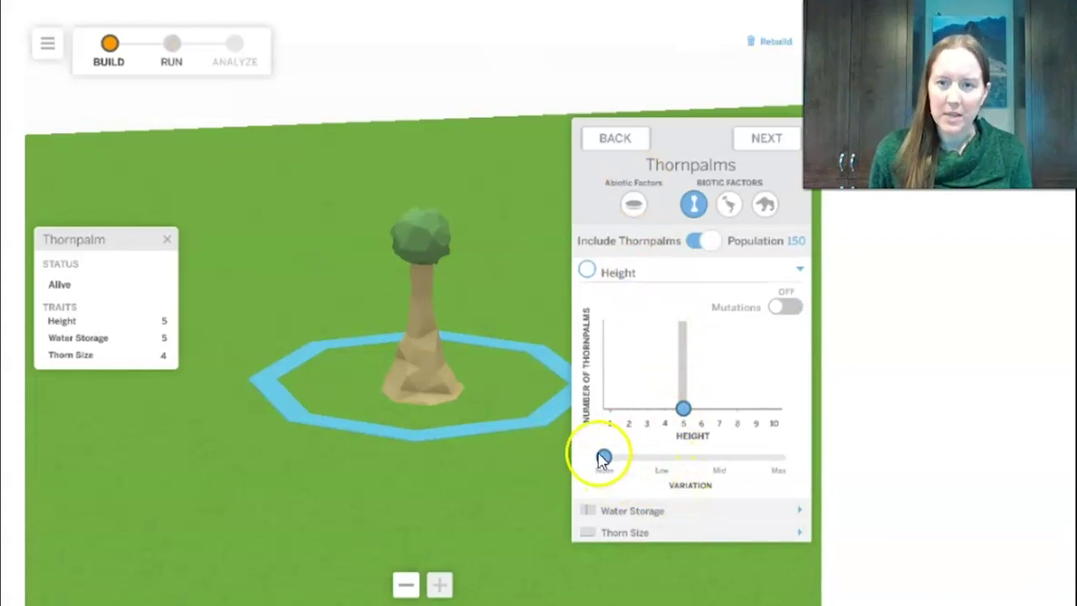
left_click_drag(603, 458, 720, 467)
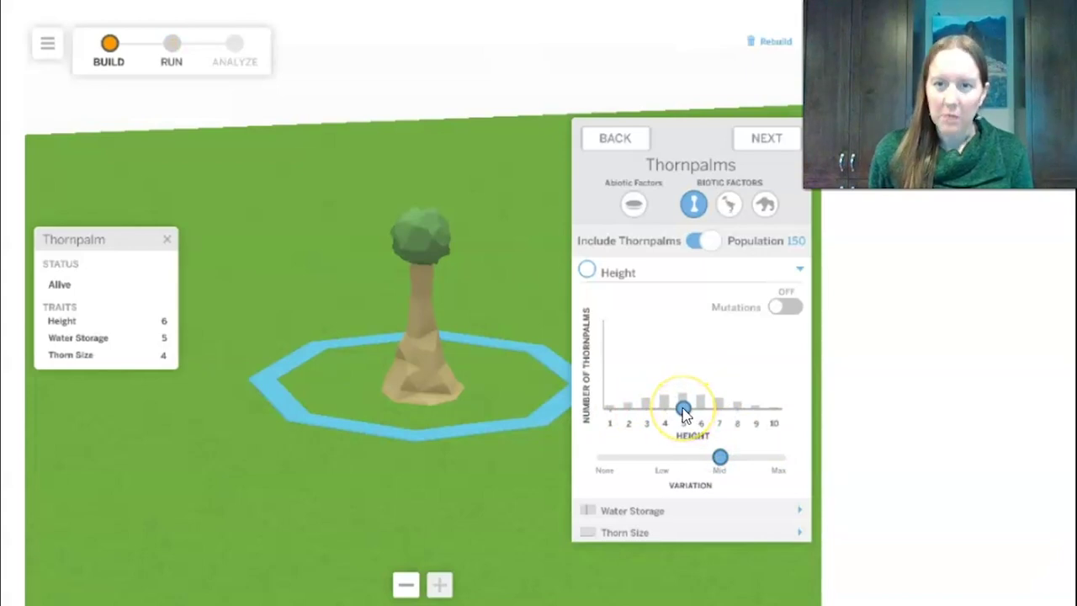
left_click_drag(684, 408, 607, 409)
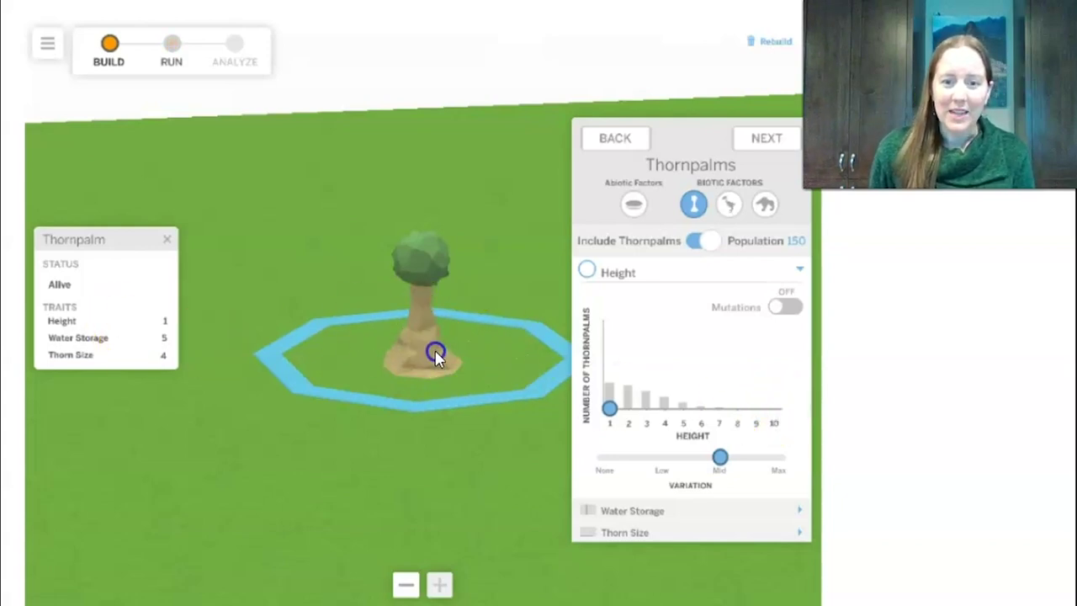
left_click_drag(435, 355, 300, 260)
left_click_drag(418, 377, 329, 291)
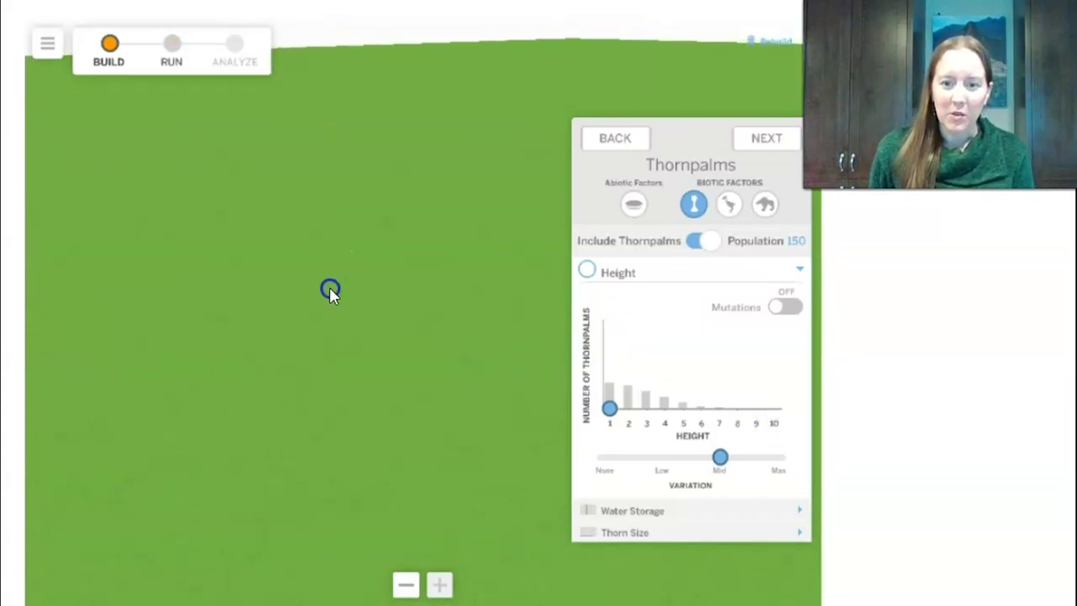
left_click(507, 521)
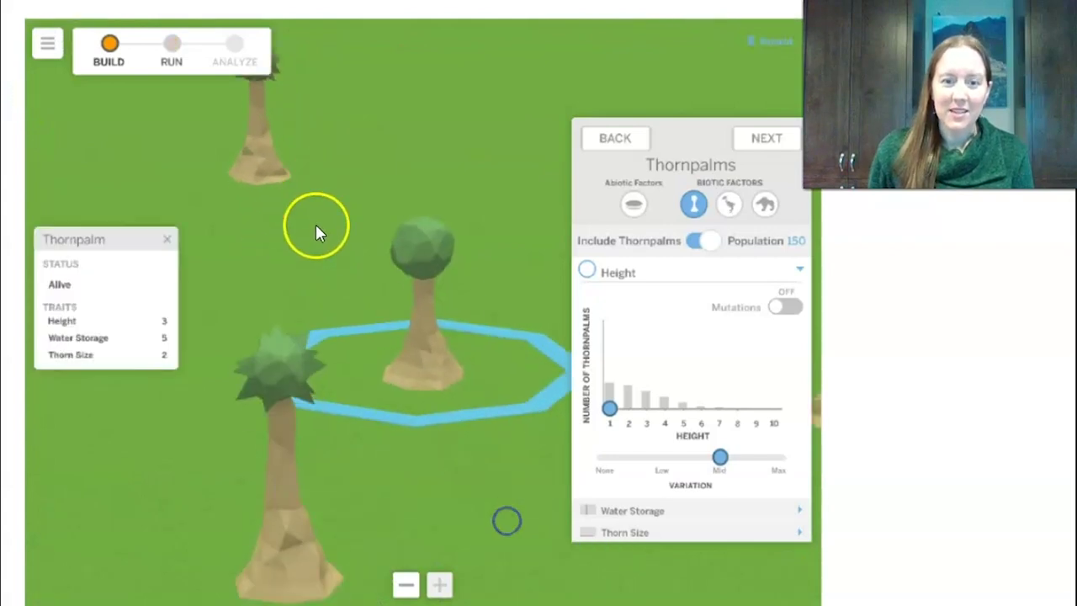
left_click(290, 435)
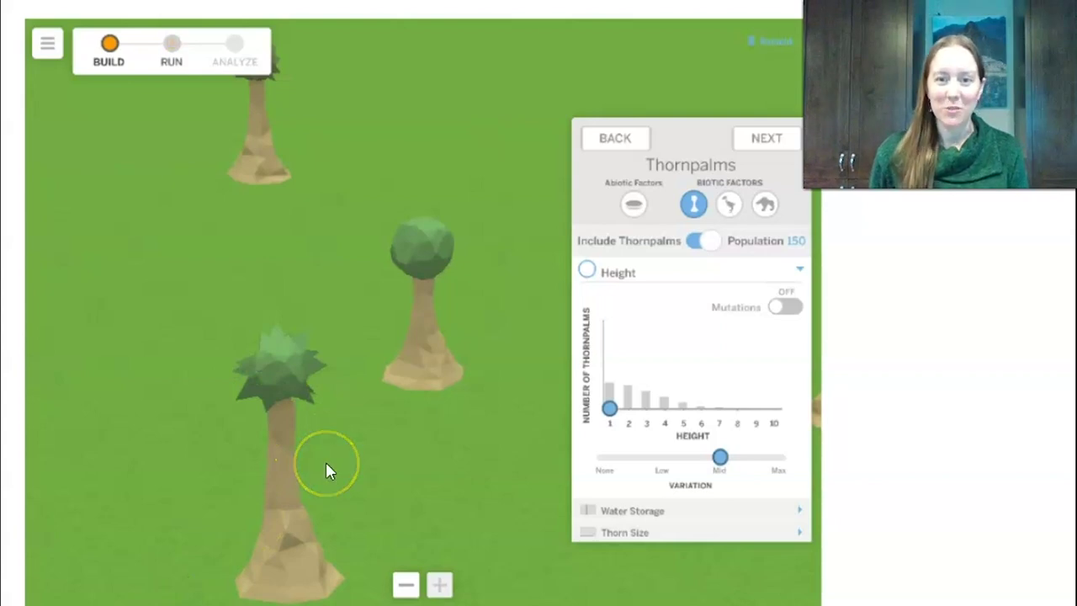
Switch Include Ostrilopes back on, adding 75 Ostrilopes to the island
left_click(697, 241)
left_click(730, 205)
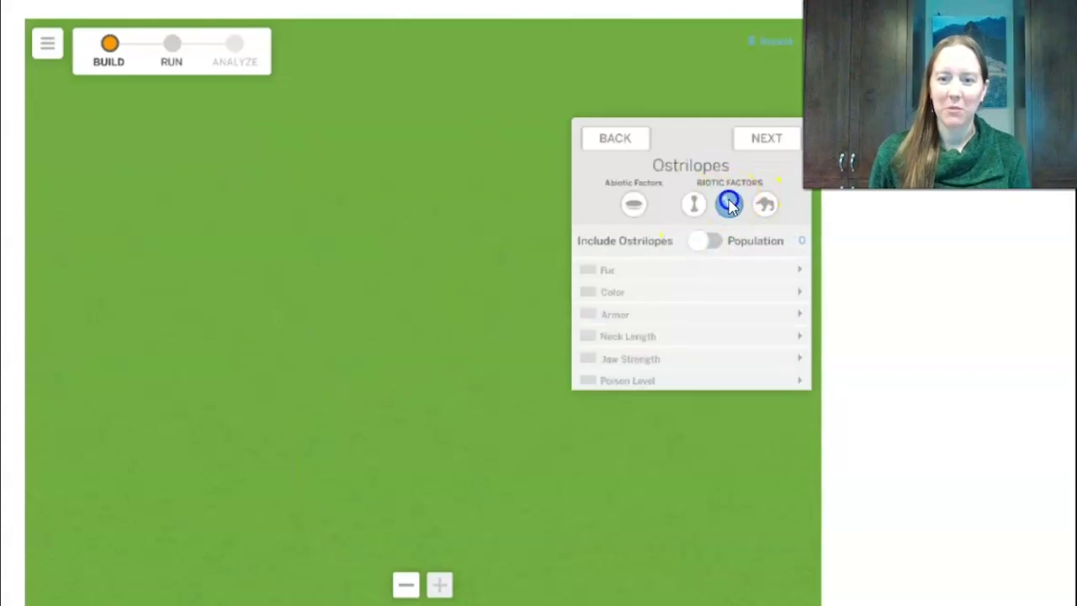
left_click(704, 239)
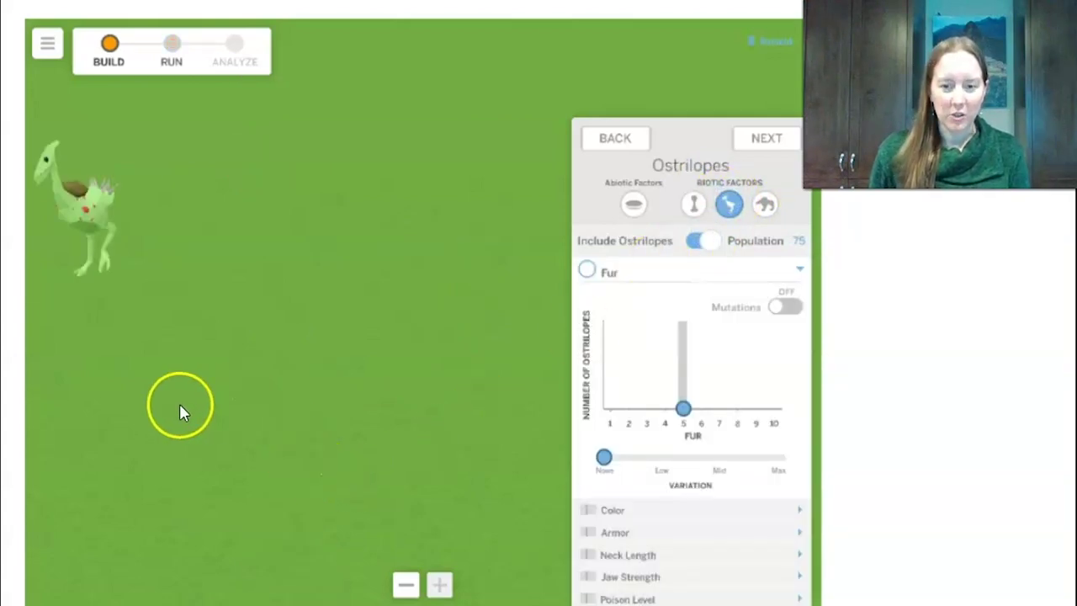
left_click(621, 513)
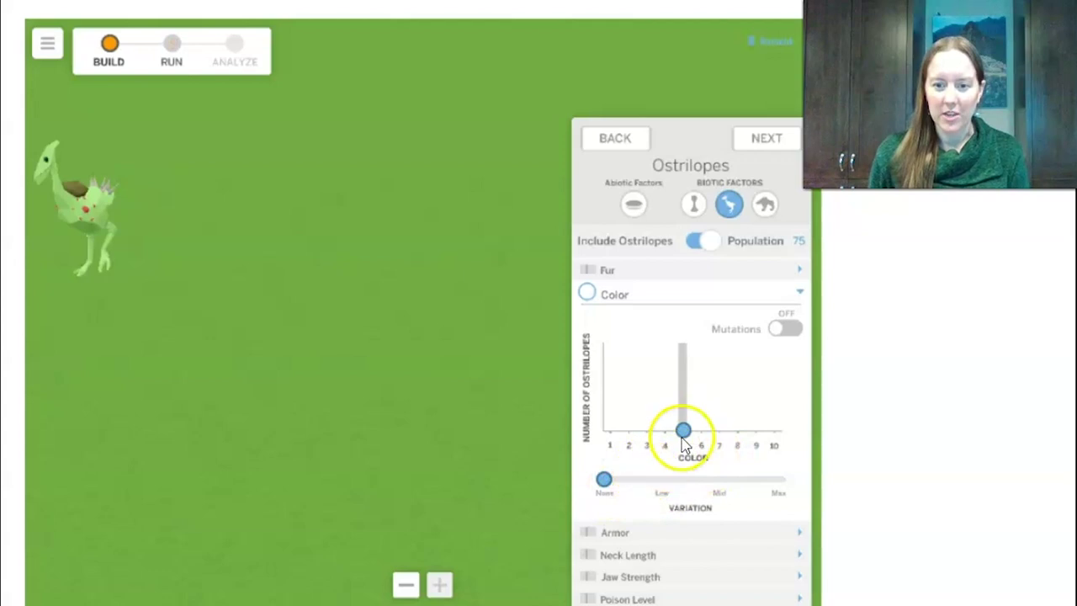
Set Ostrilope color to Mid variation around 5 and inspect Ostrilopes, one showing Color 3
left_click(376, 364)
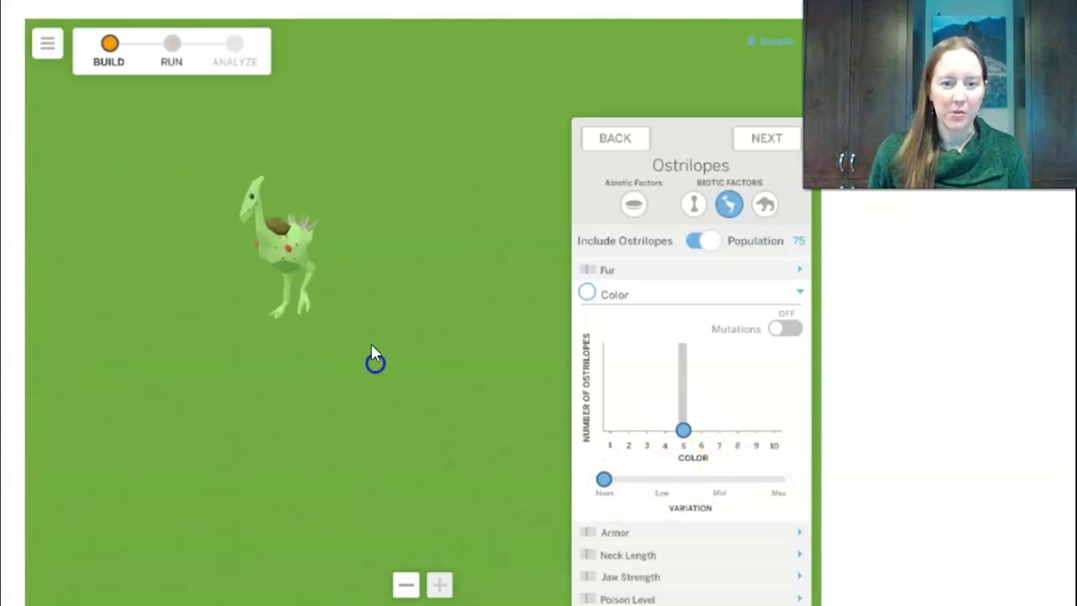
left_click(305, 253)
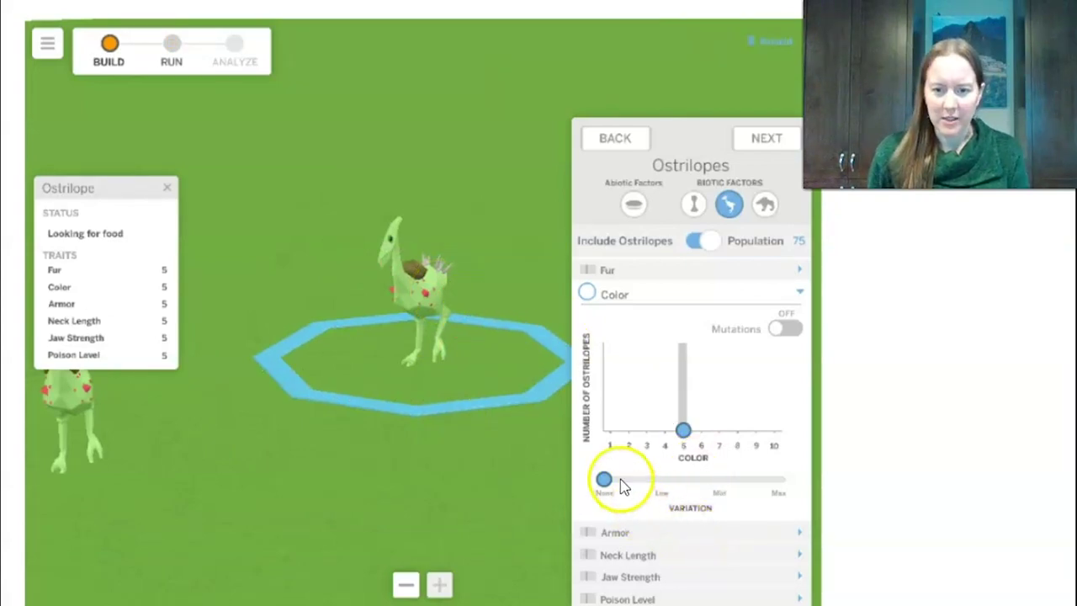
left_click_drag(603, 478, 700, 478)
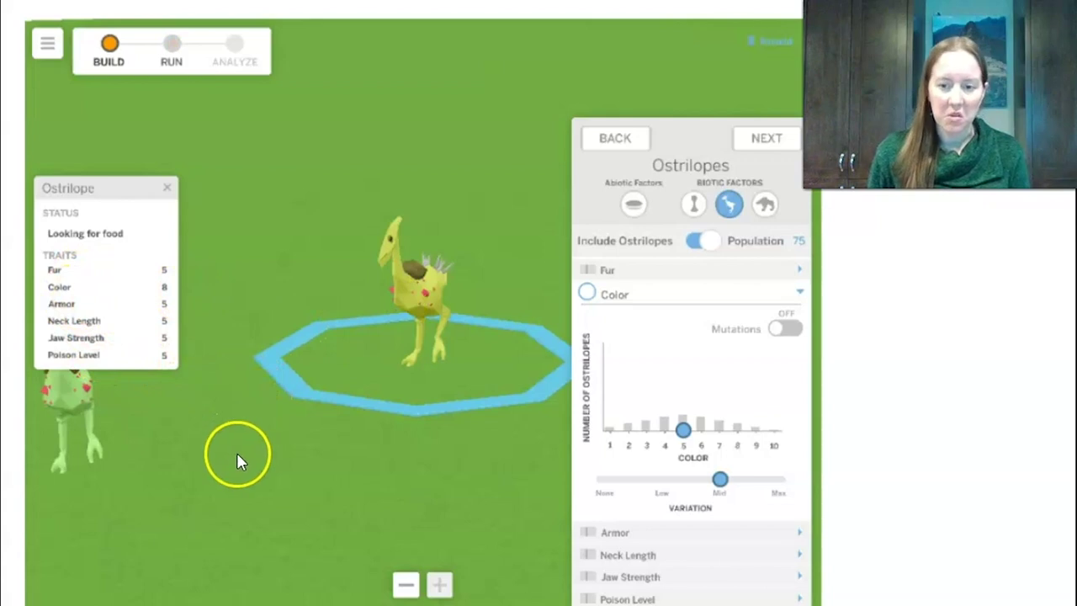
left_click_drag(237, 461, 392, 406)
left_click(260, 373)
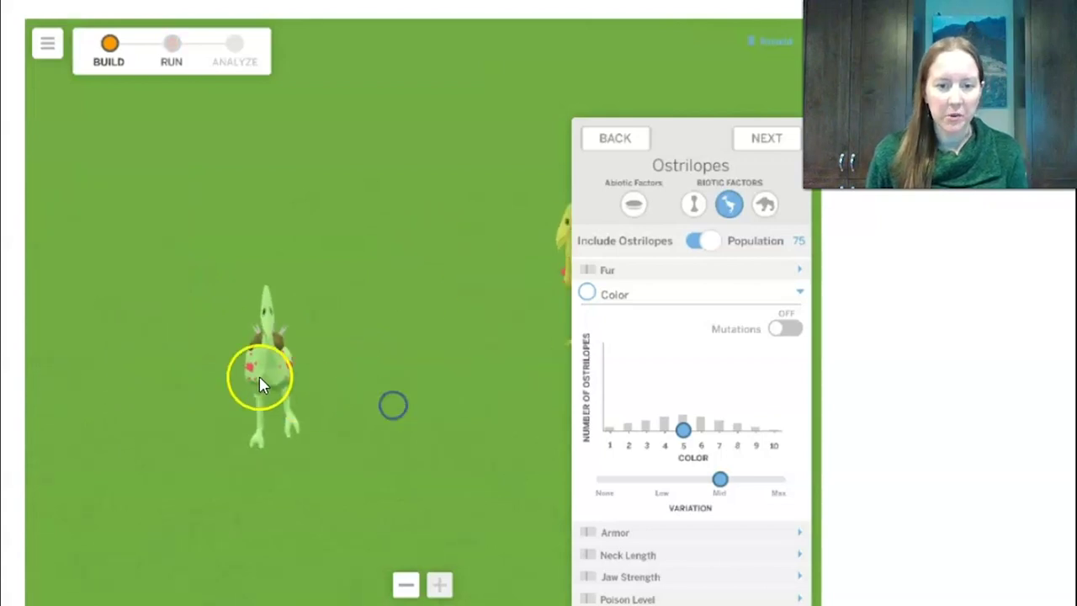
left_click(419, 589)
left_click_drag(404, 476, 211, 388)
left_click(414, 340)
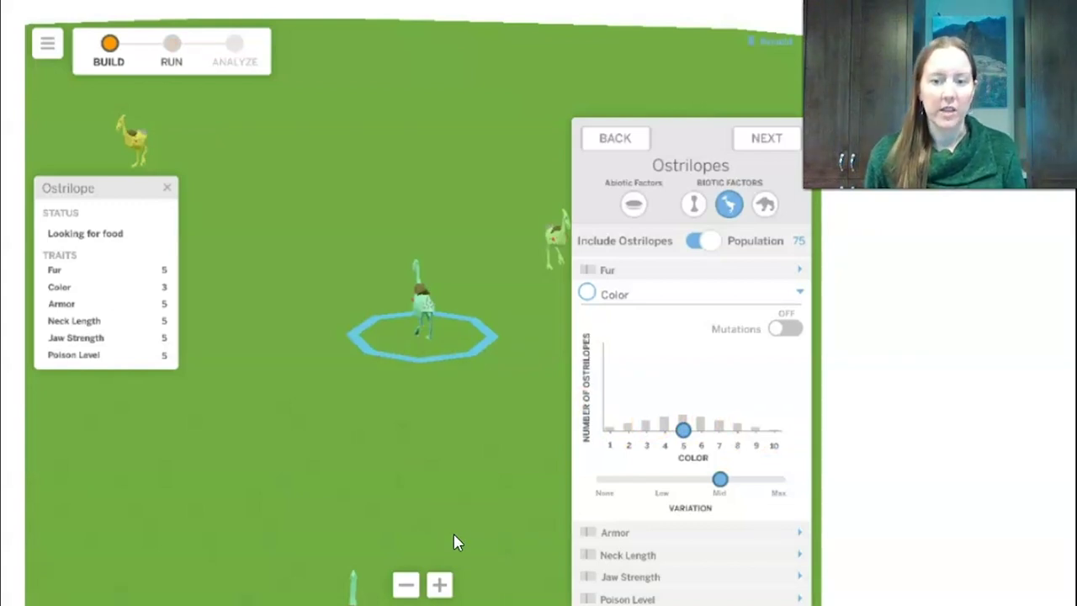
Set Ostrilope armor variation to Max and inspect Ostrilopes, one showing Armor 9
left_click(626, 532)
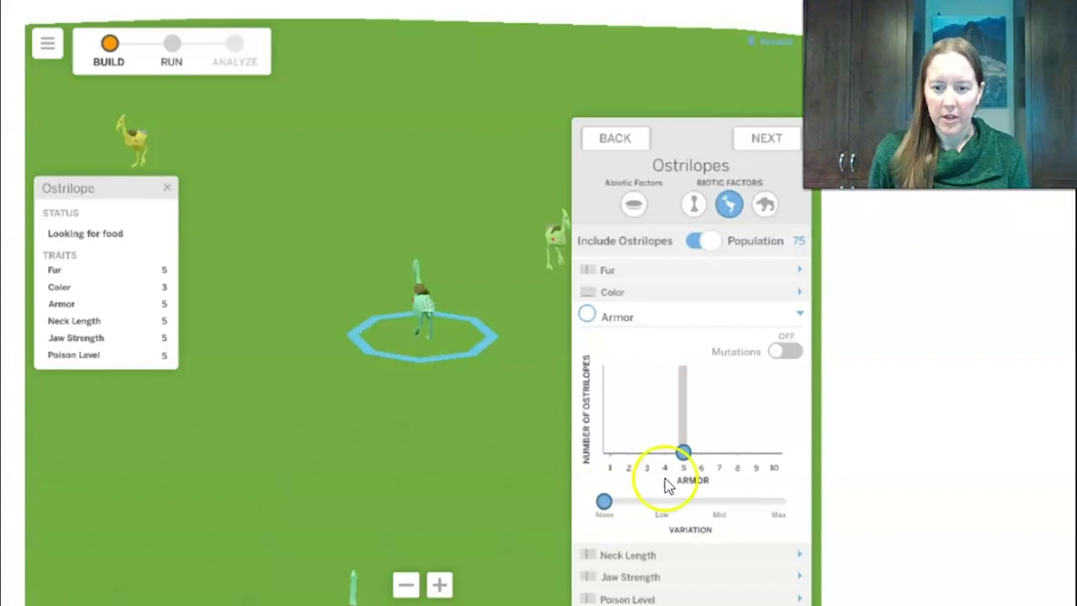
left_click_drag(604, 502, 806, 517)
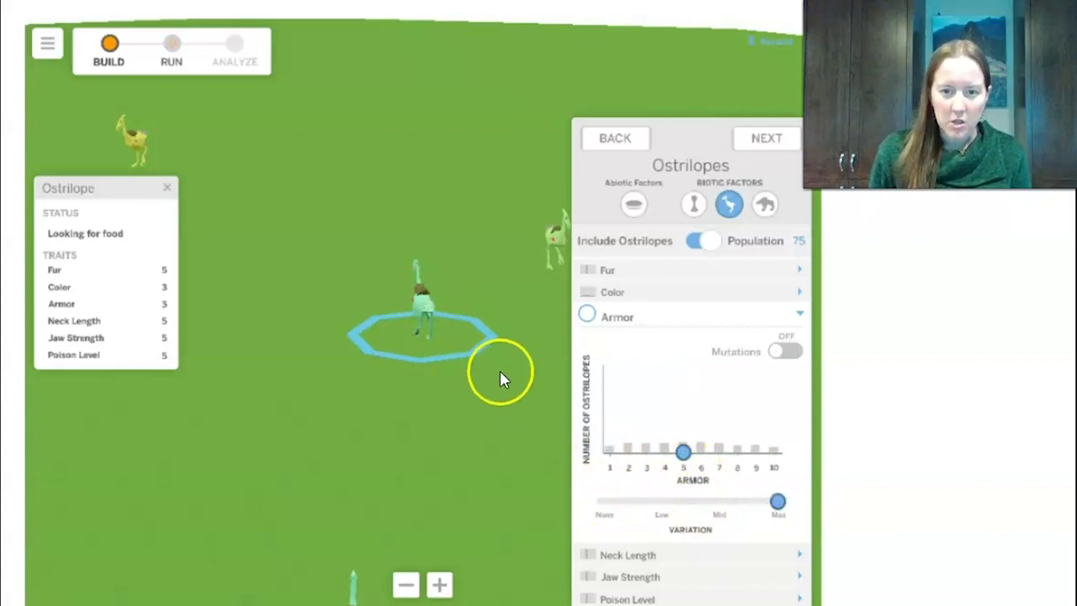
left_click(440, 584)
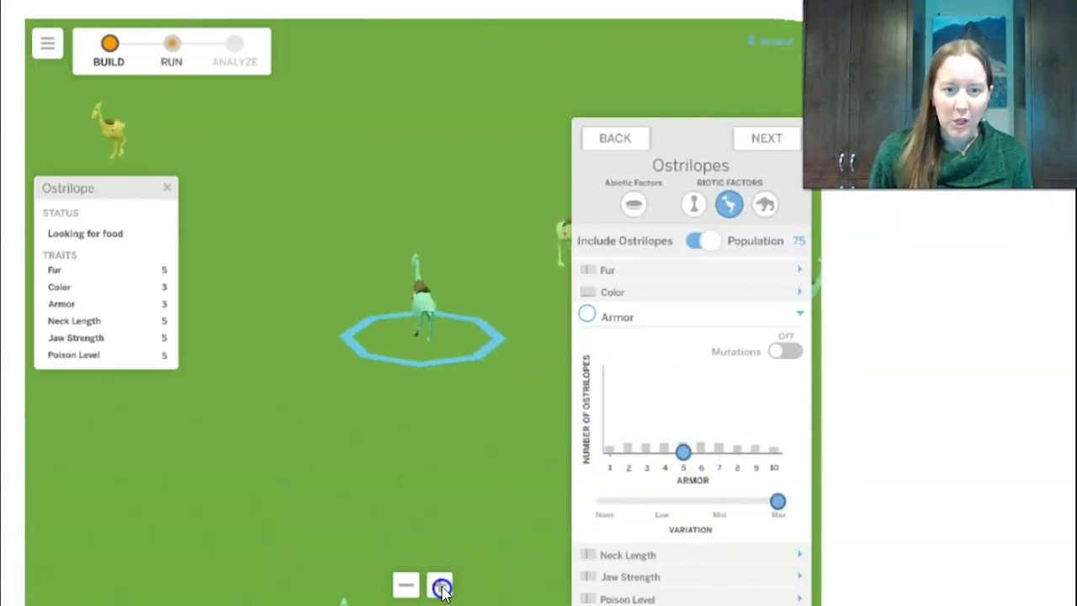
left_click(431, 293)
left_click(480, 308)
left_click(67, 405)
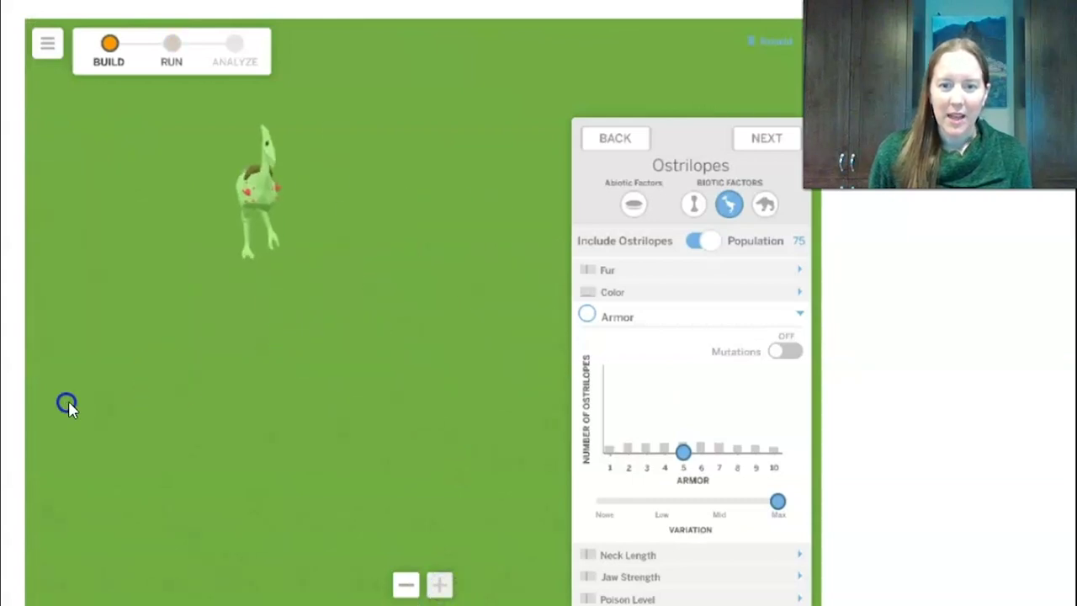
left_click(253, 204)
left_click(284, 154)
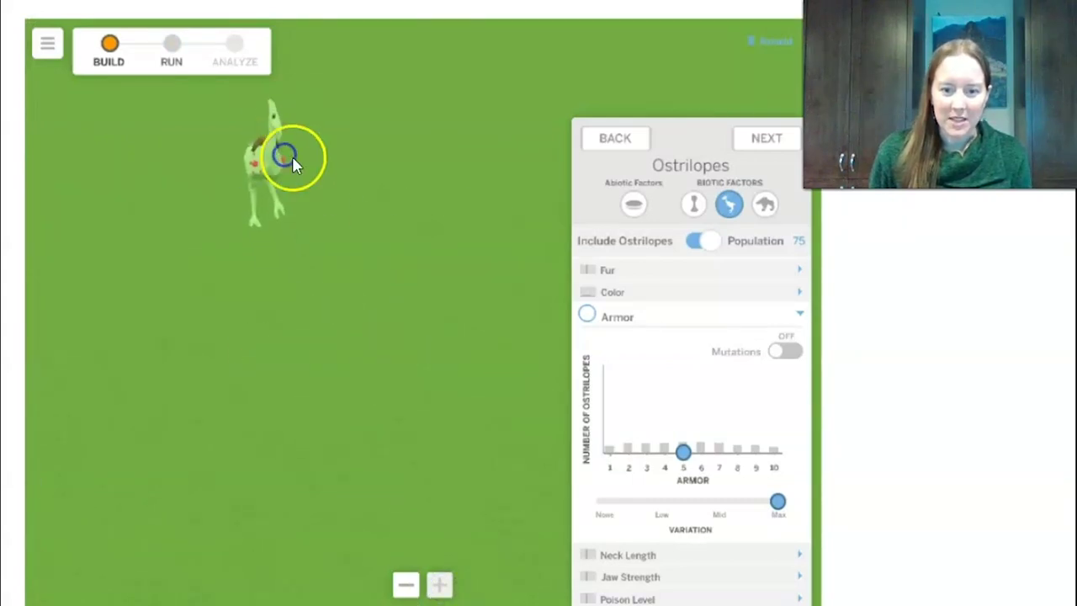
left_click(476, 142)
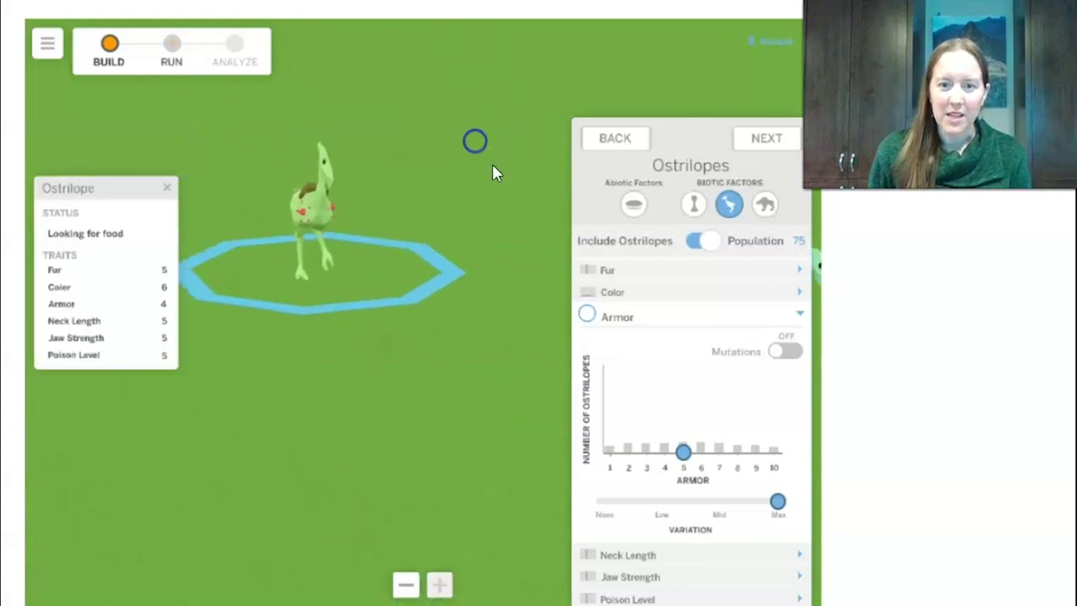
left_click(423, 317)
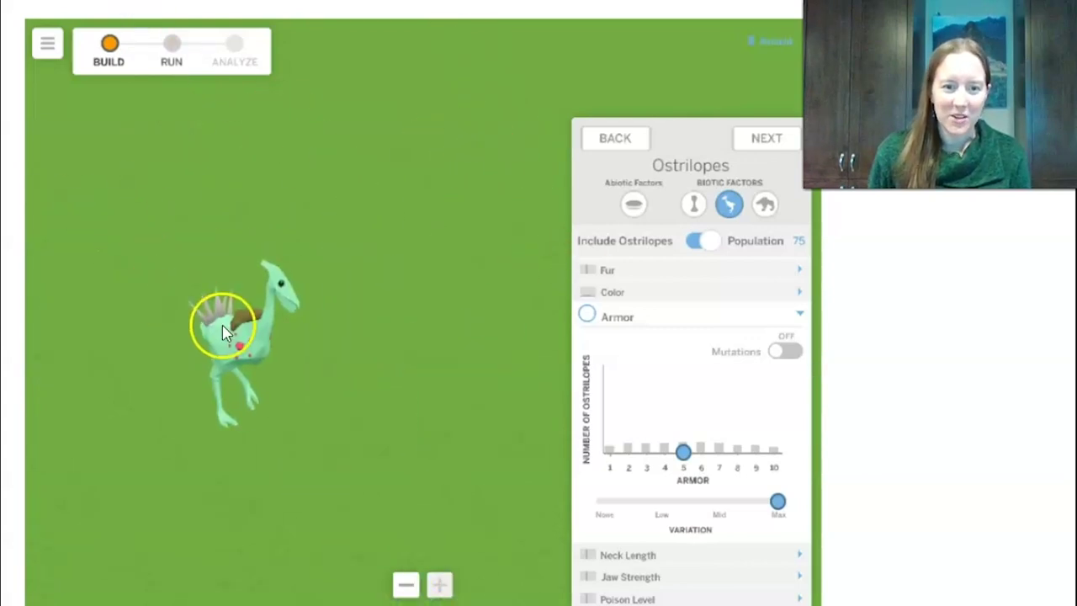
left_click(210, 328)
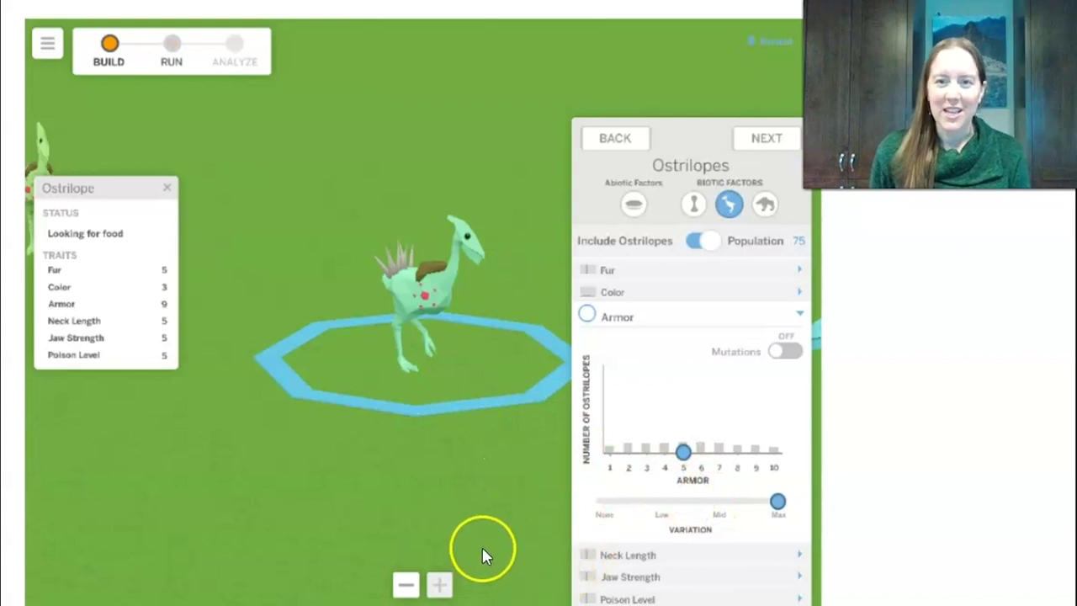
left_click(668, 563)
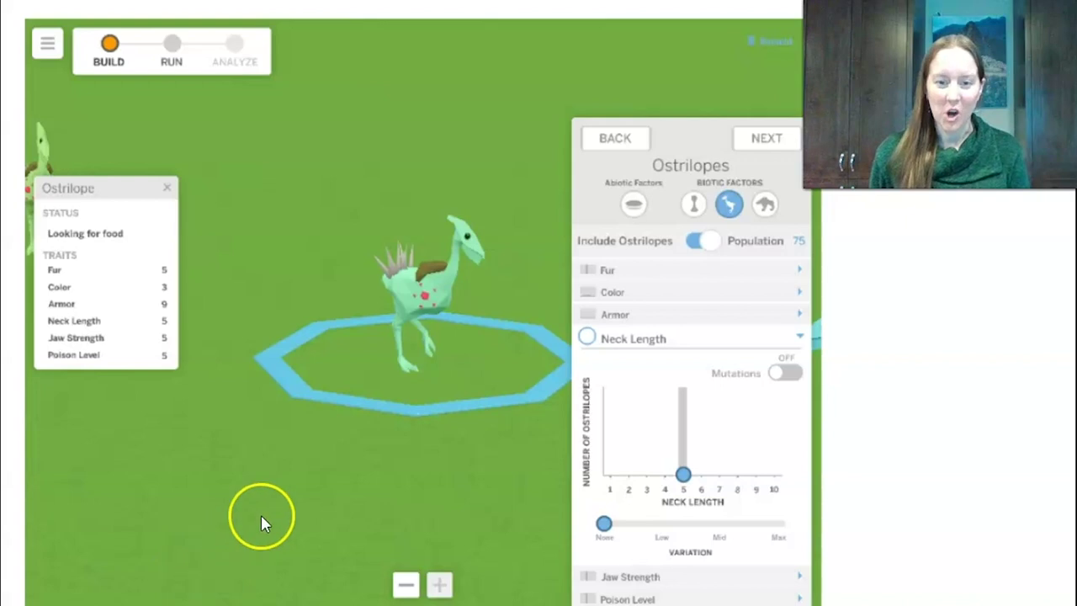
Include Carnithons again with a population of 20 and view them across the island
left_click(704, 246)
left_click(765, 205)
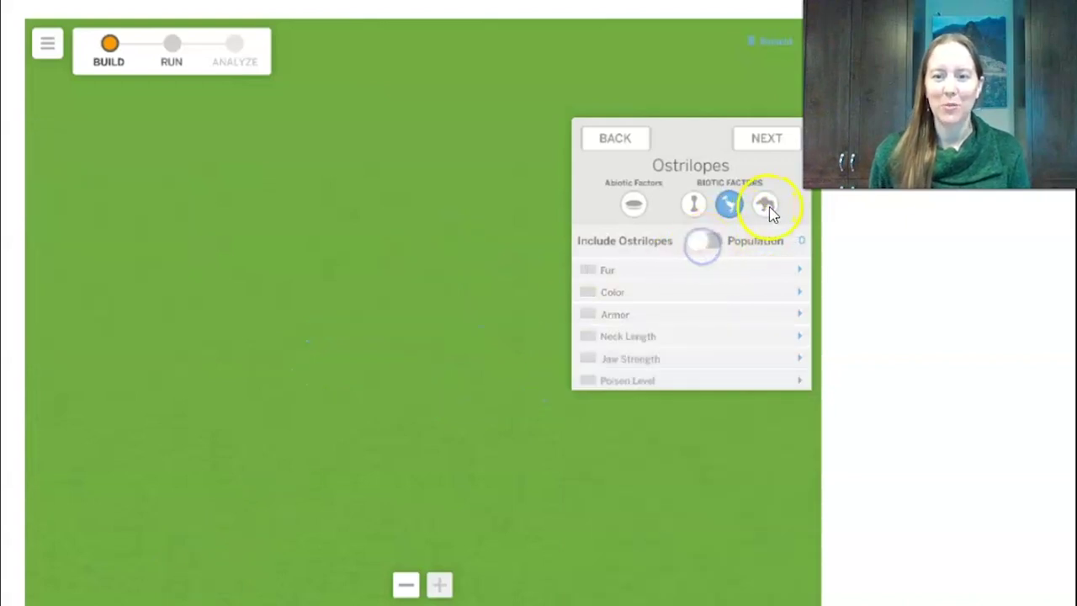
left_click(406, 587)
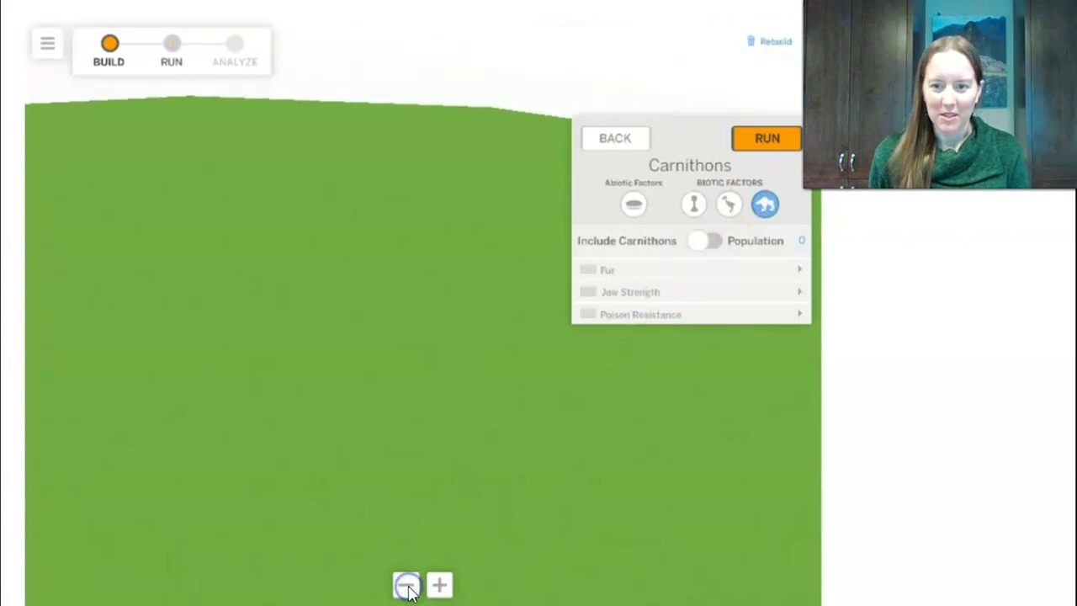
left_click(709, 244)
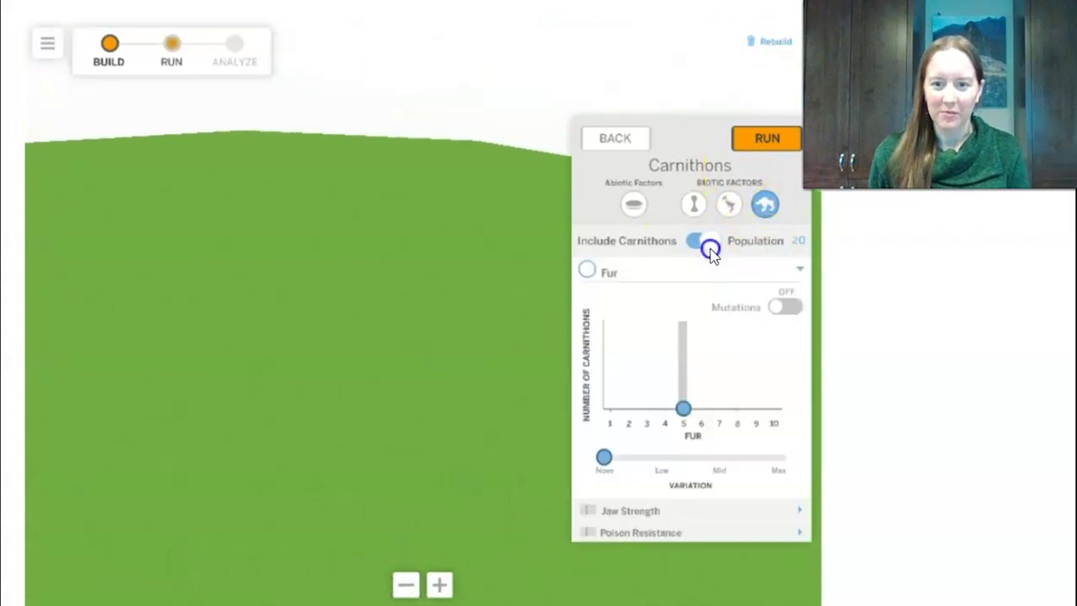
left_click(407, 585)
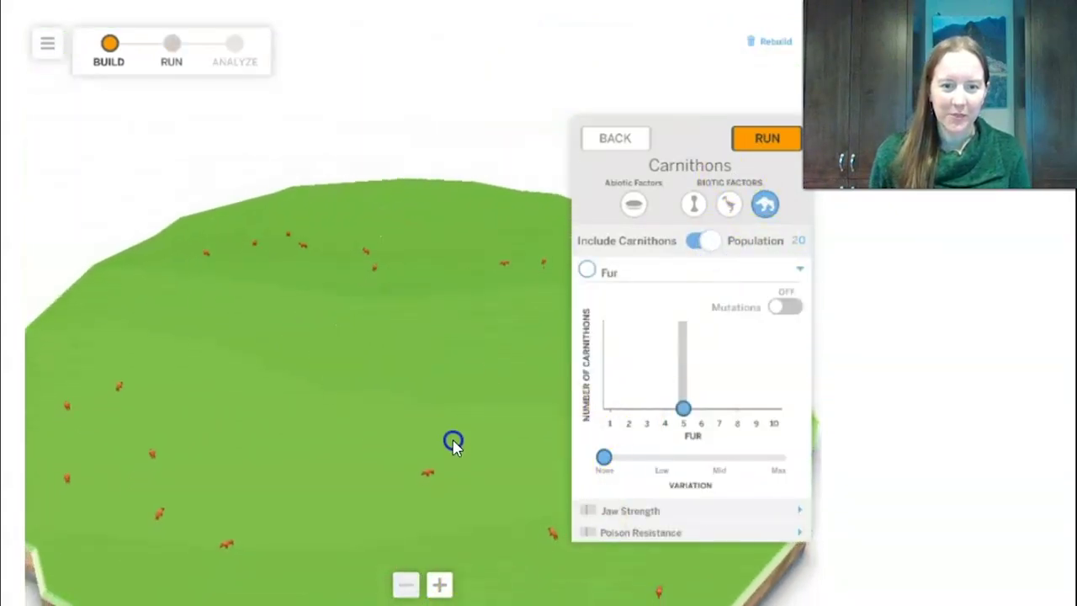
left_click(439, 585)
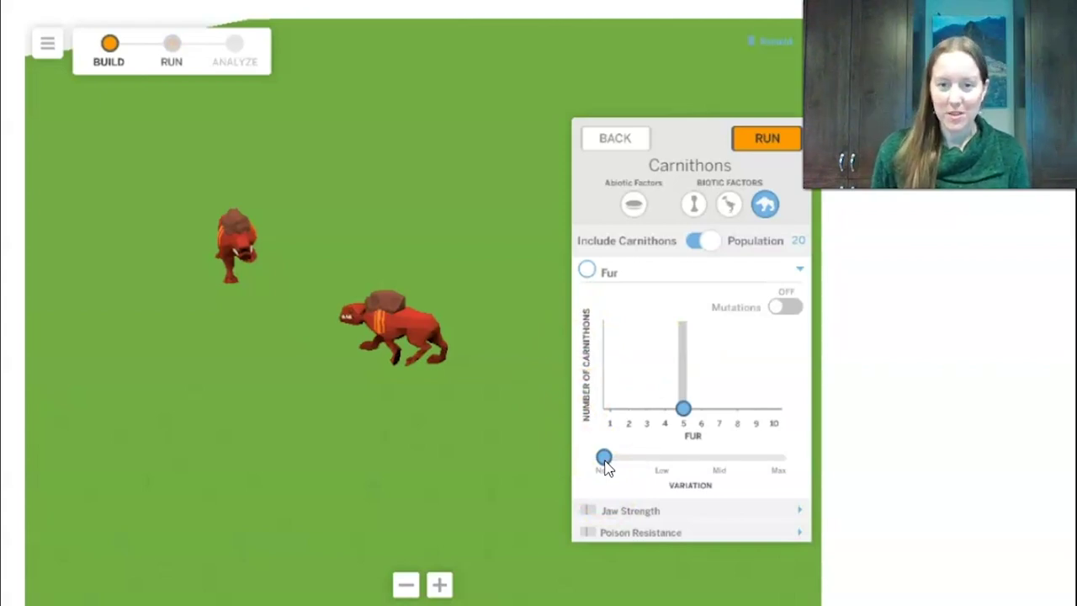
Centre Carnithon fur on 10 with Mid variation, then inspect Carnithons on the field
left_click_drag(671, 476, 720, 460)
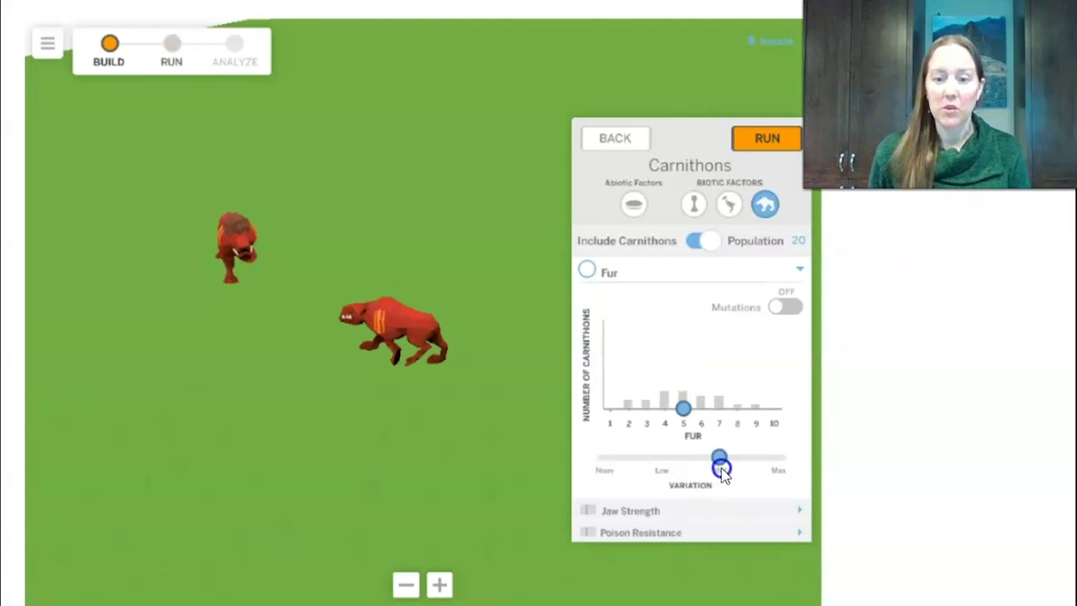
left_click_drag(684, 410, 783, 400)
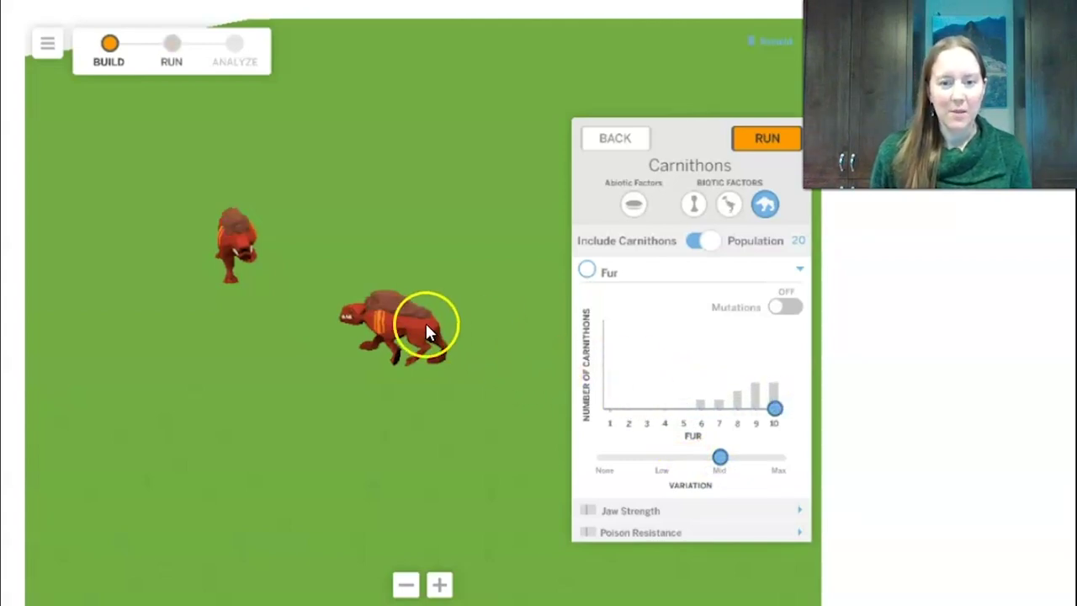
left_click(393, 313)
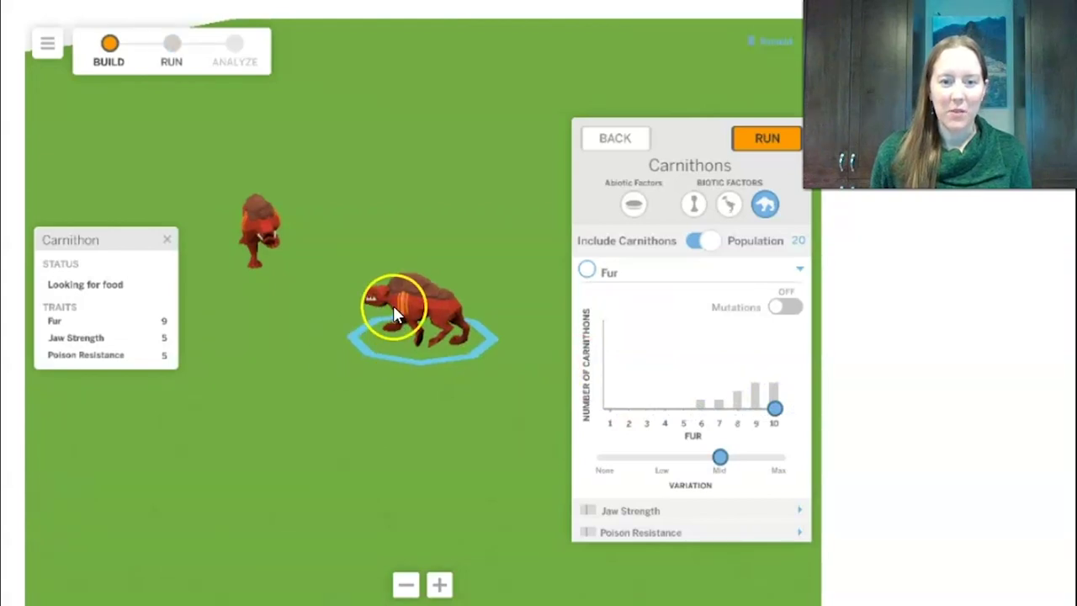
left_click(325, 261)
left_click_drag(463, 217, 310, 215)
left_click_drag(444, 453, 354, 265)
left_click_drag(363, 386, 383, 360)
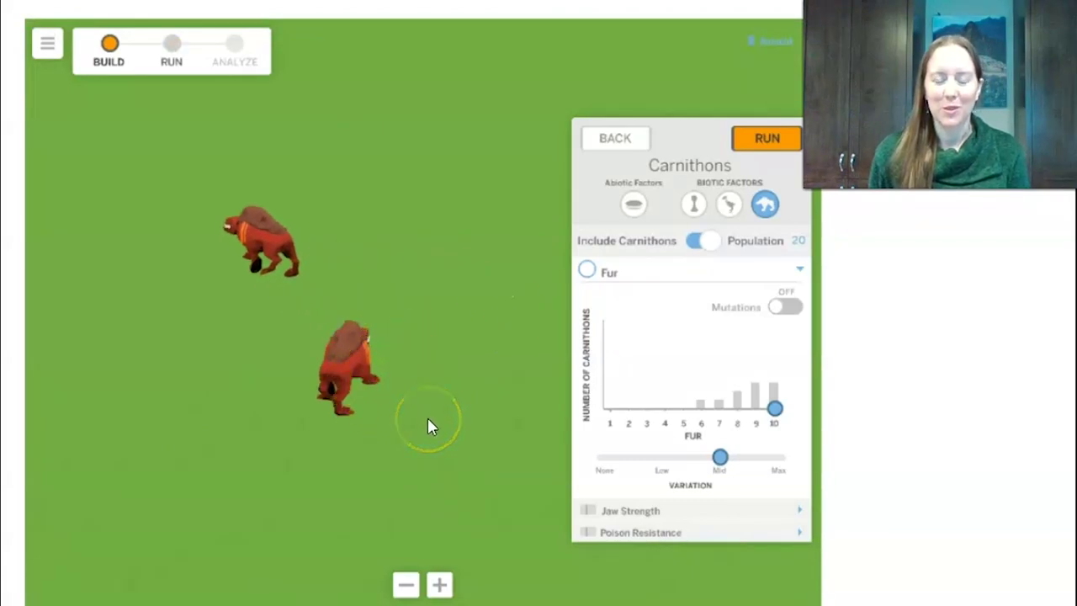
left_click(414, 436)
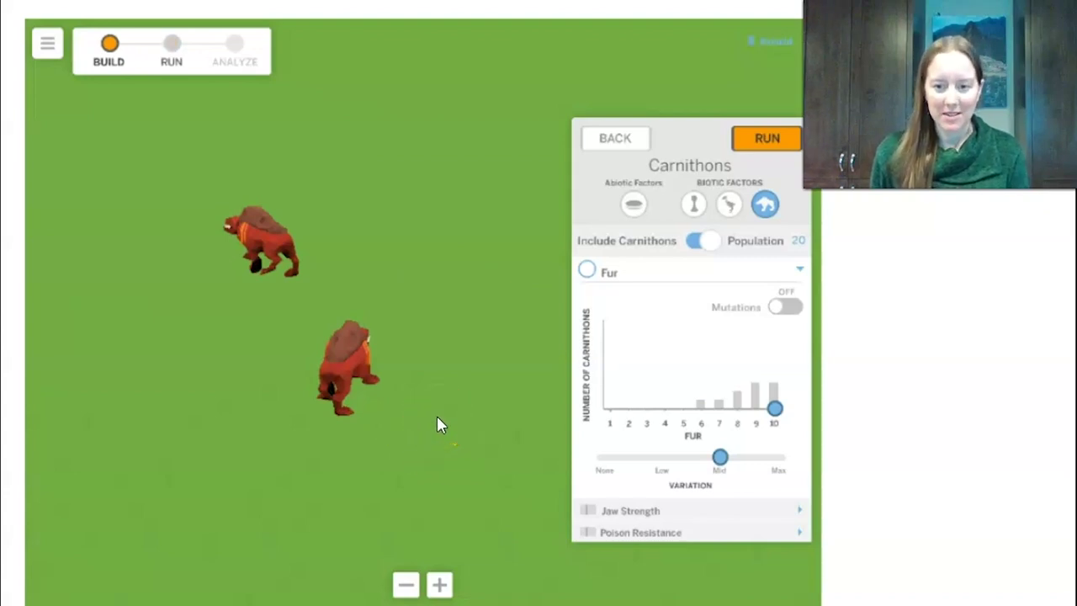
Raise Carnithon Poison Resistance variation from None to Max and select a Carnithon to inspect it
left_click(651, 535)
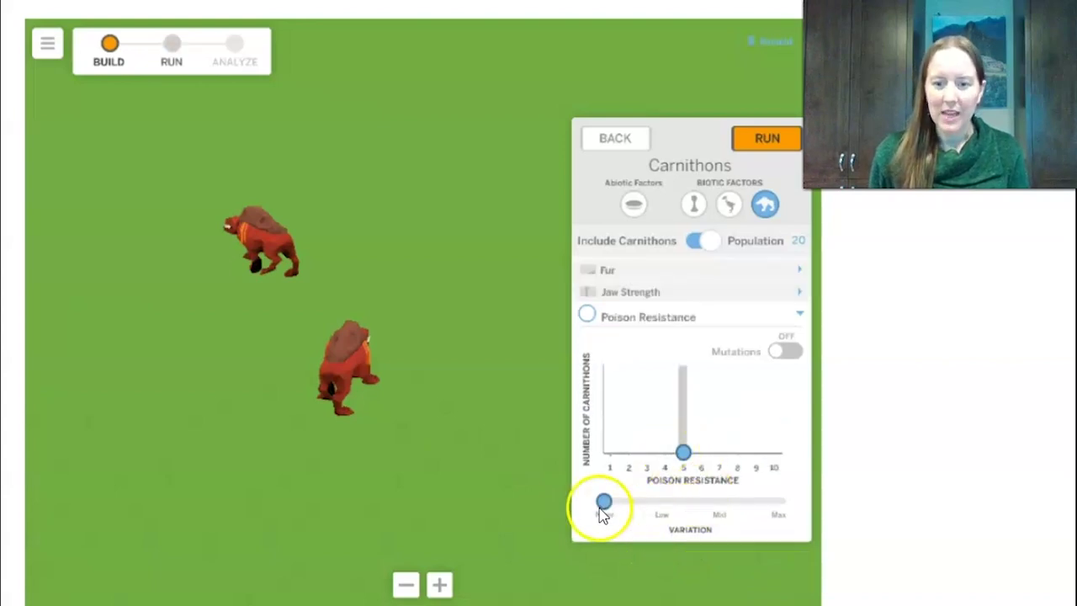
left_click_drag(604, 503, 793, 505)
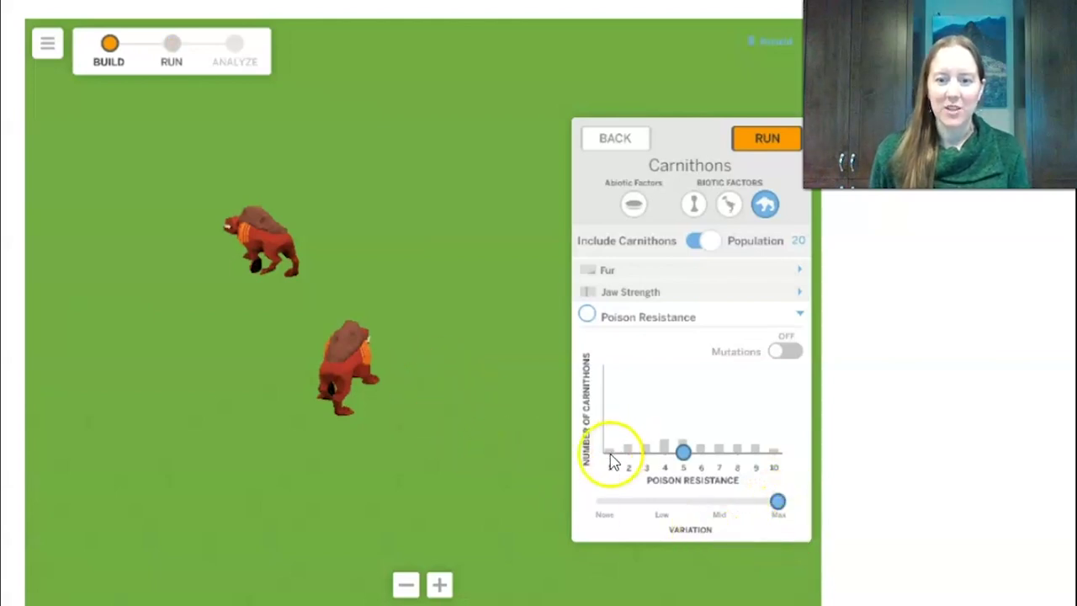
left_click(345, 375)
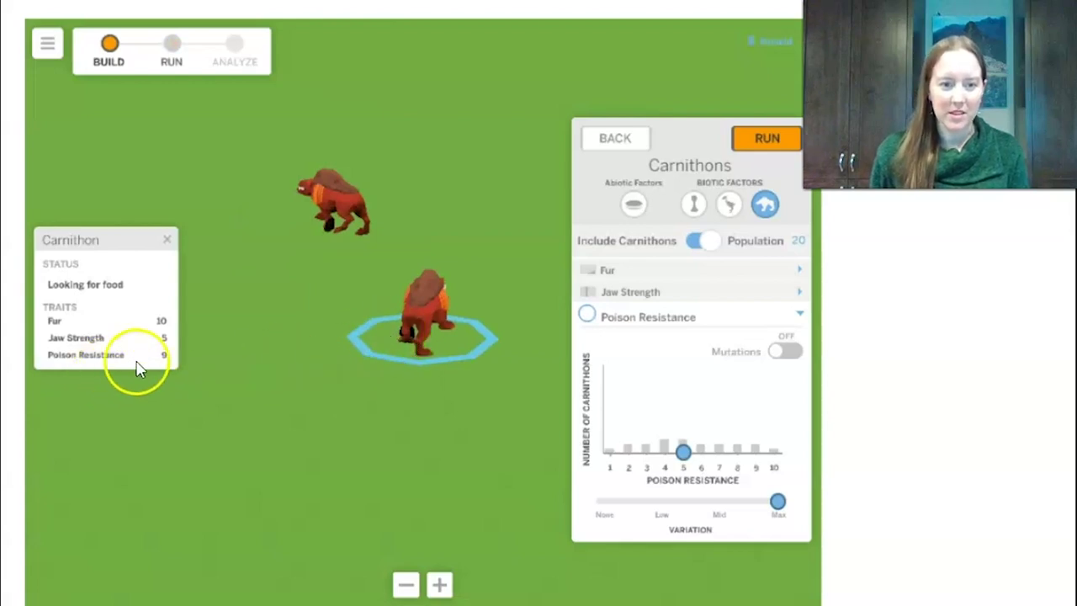
Inspect more Carnithons' poison resistance, which shows values of 9 and 8
left_click(330, 202)
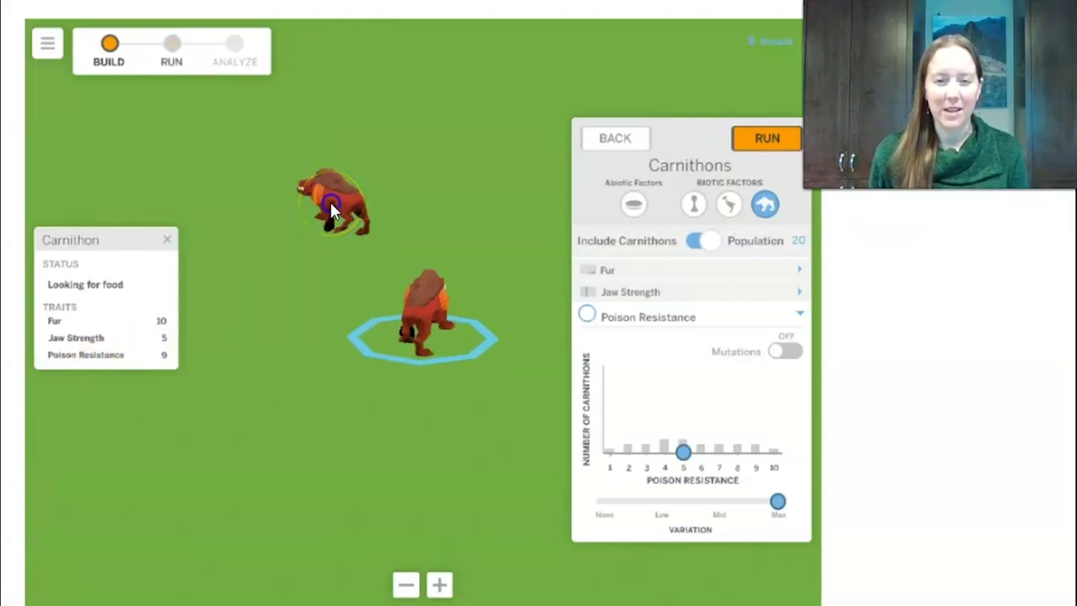
left_click(407, 585)
left_click(484, 396)
left_click(322, 252)
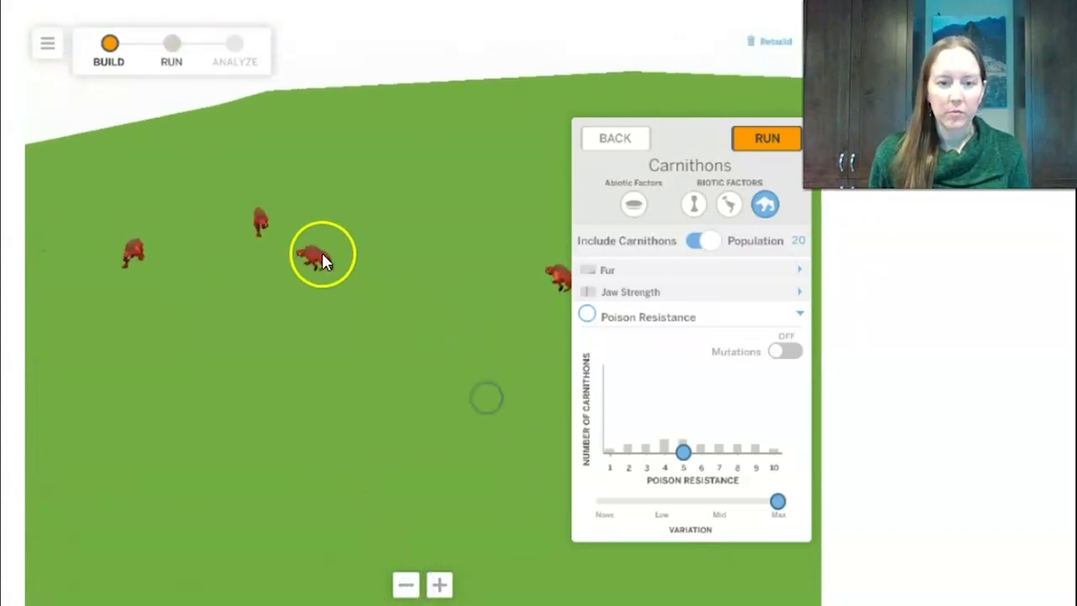